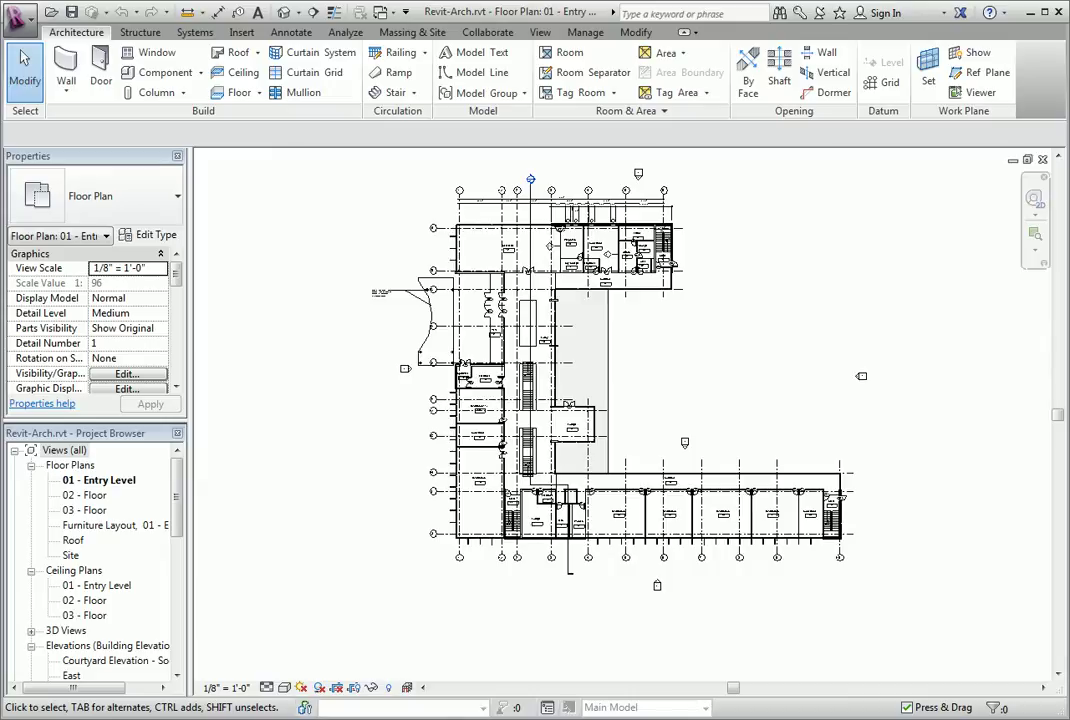
# - Open the DWF/DWFx export settings from the application menu's Export list, starting on Floor Plan: 01 - Entry Level
pyautogui.click(20, 17)
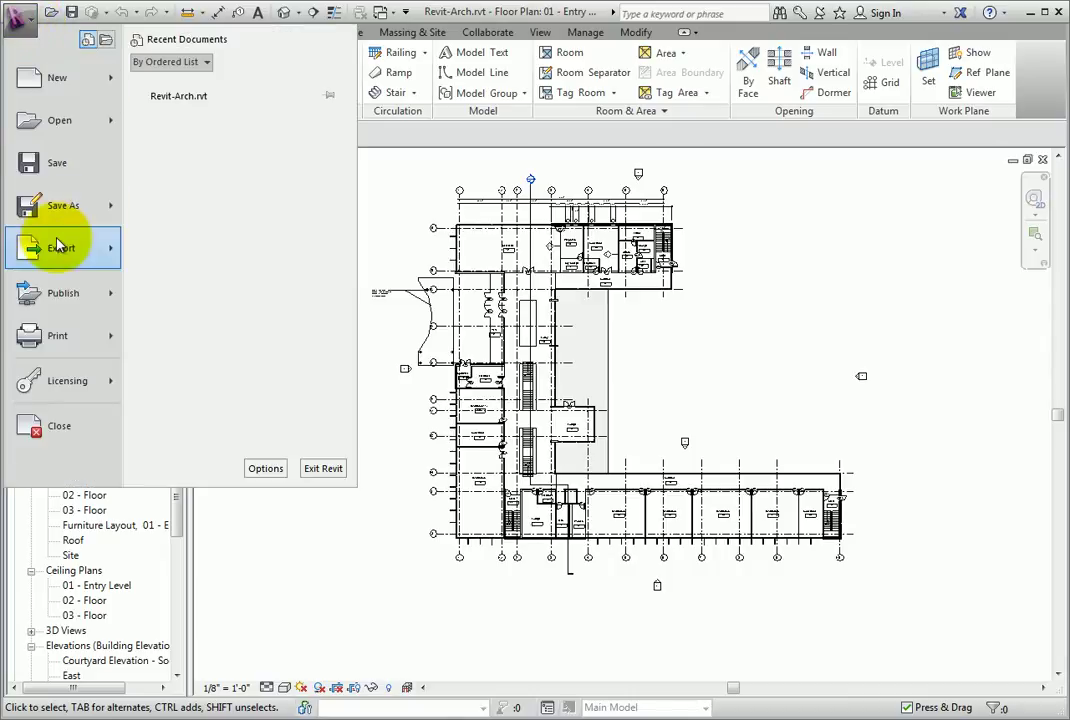
pyautogui.moveTo(60, 246)
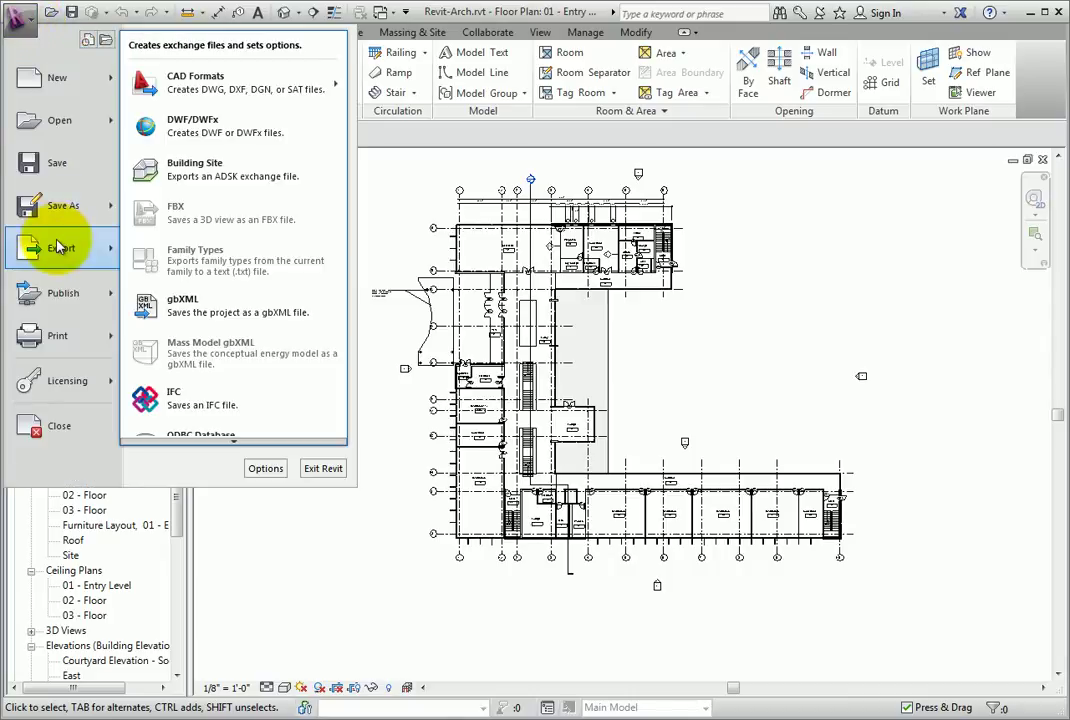
pyautogui.click(222, 130)
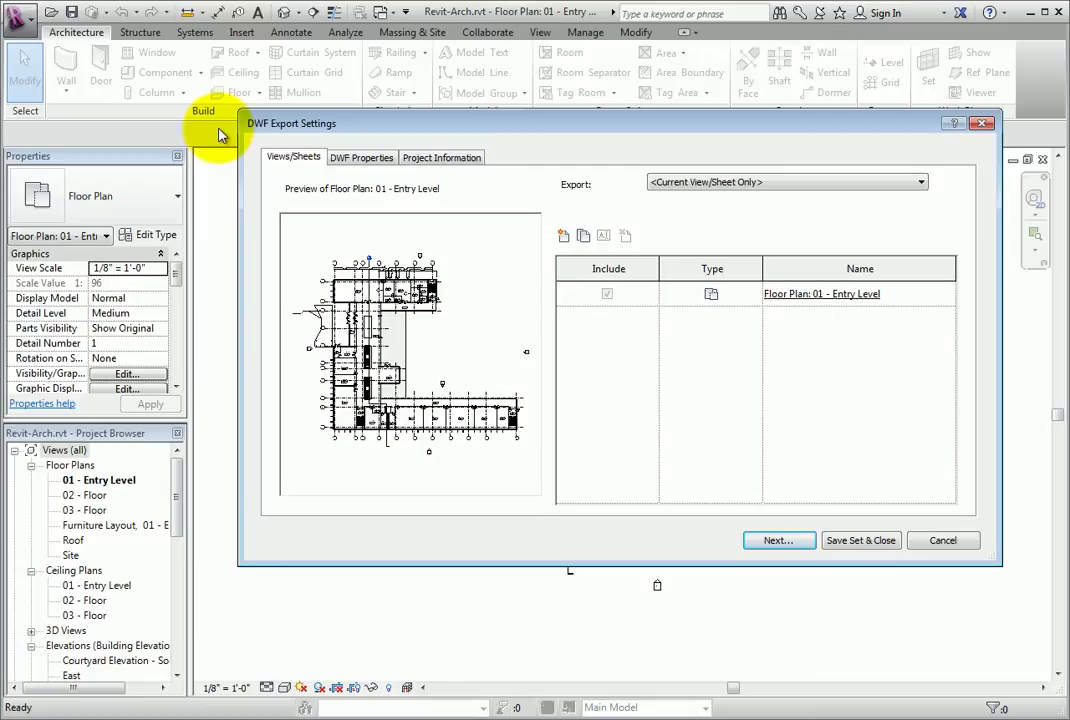
# - On Views/Sheets, change the Export choice from the current view to <In session view/sheet set>
pyautogui.click(294, 160)
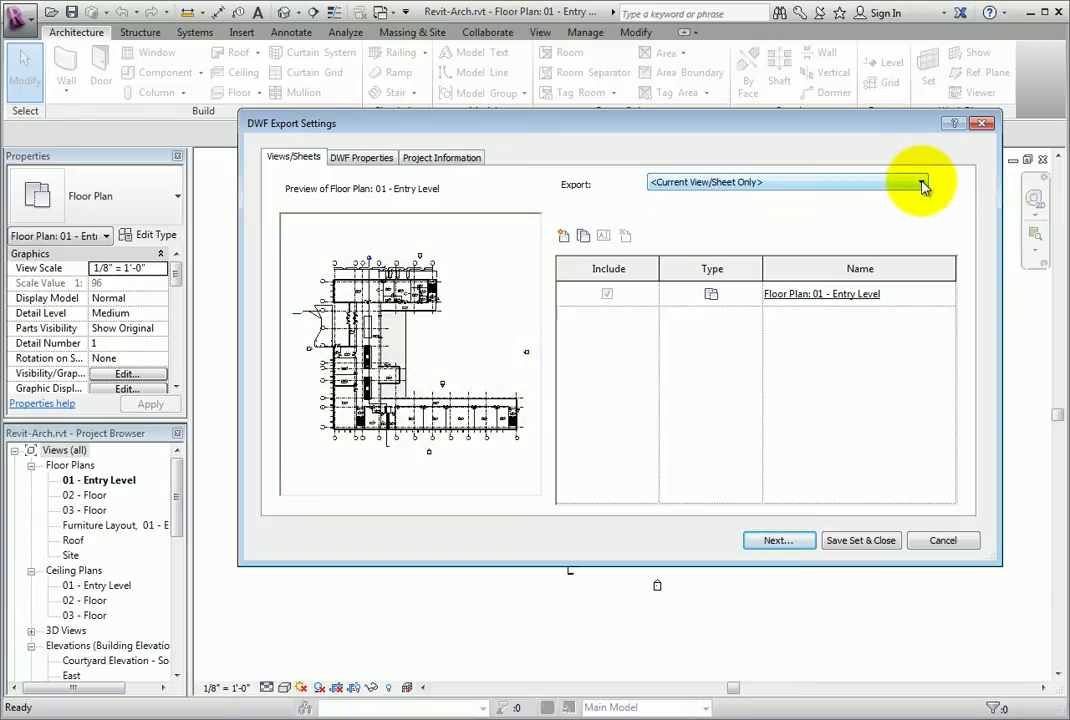
pyautogui.click(921, 183)
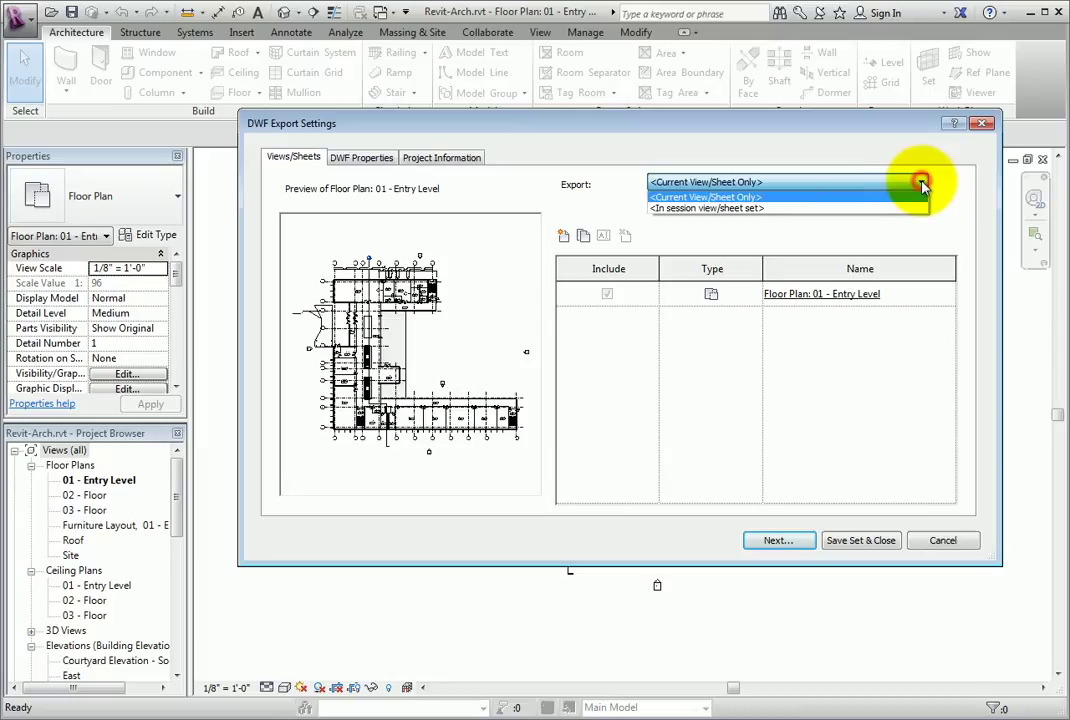
pyautogui.click(812, 181)
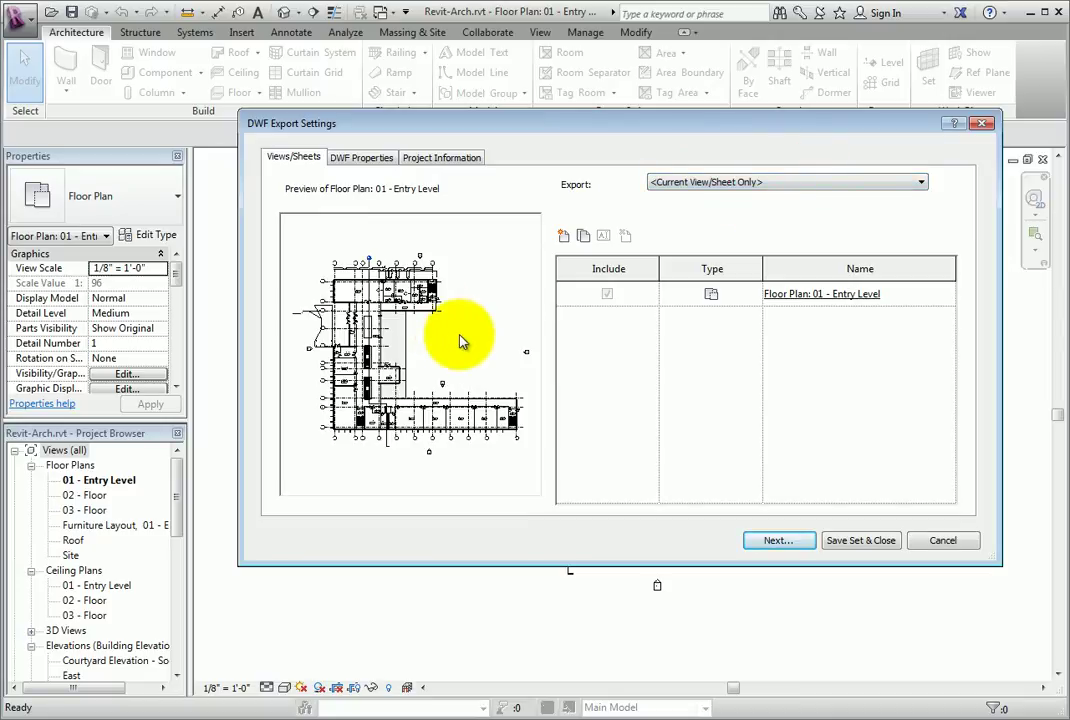
pyautogui.click(913, 186)
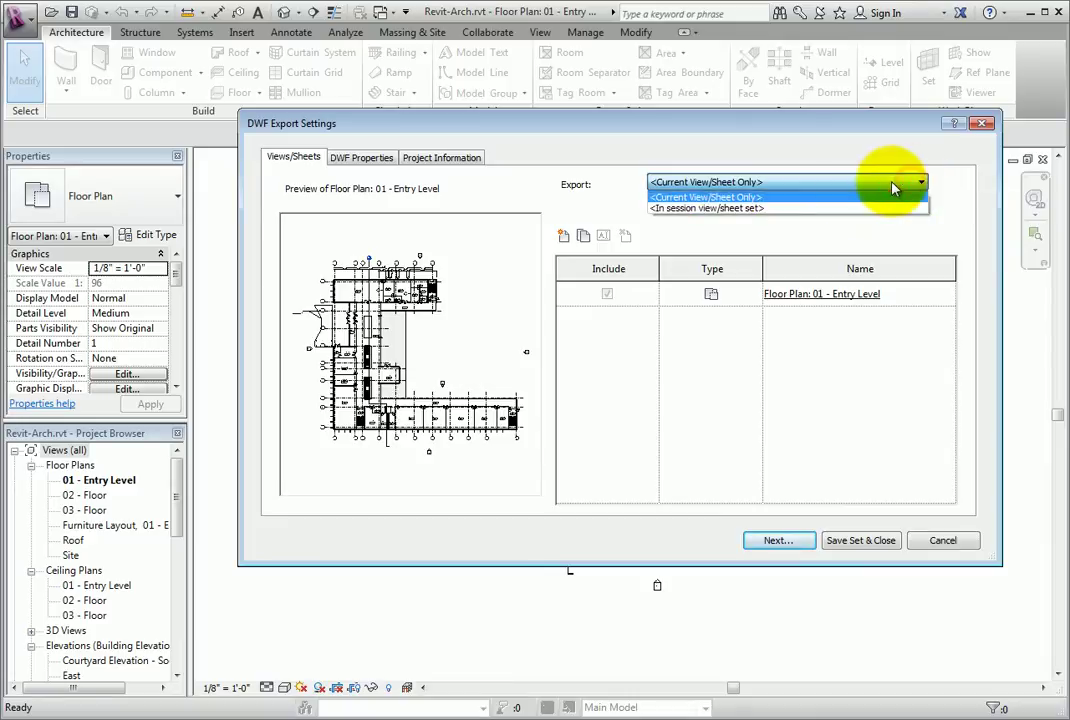
pyautogui.click(783, 208)
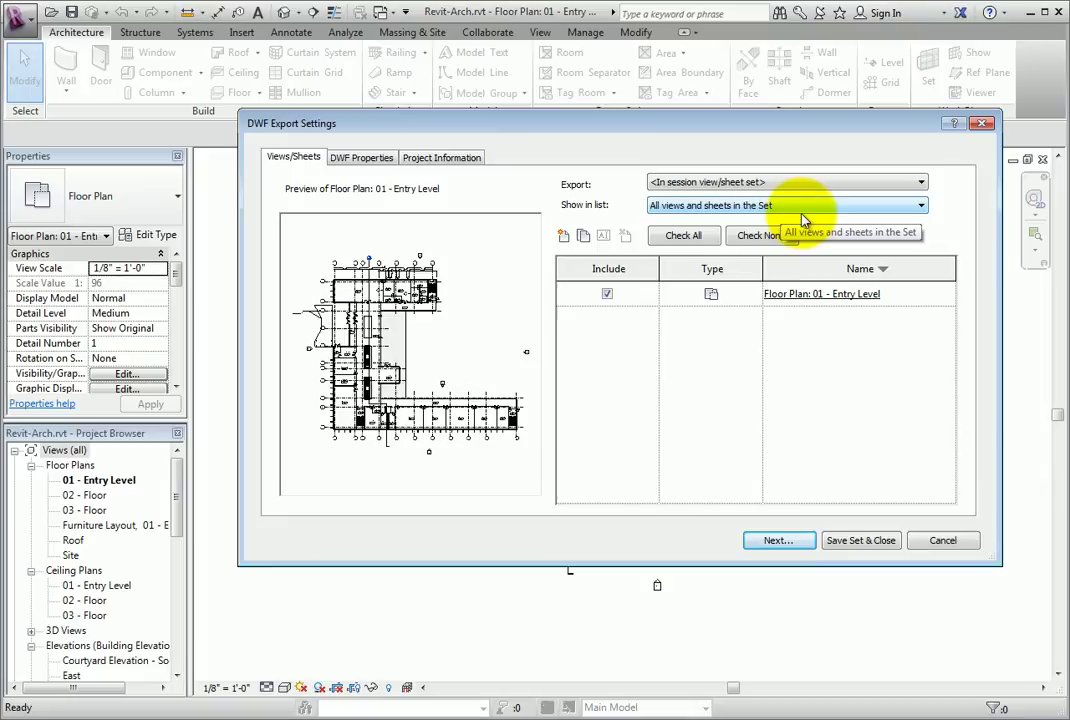
# - Set Show in list to All views and sheets in the Model and scroll through the list
pyautogui.click(917, 206)
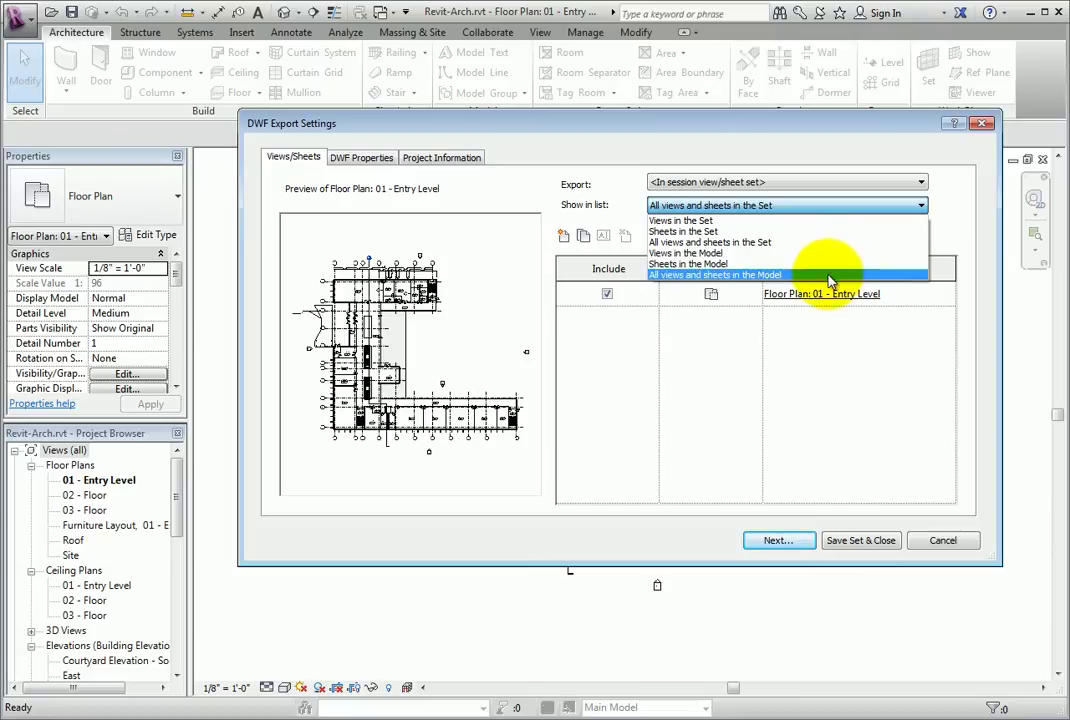
pyautogui.click(828, 276)
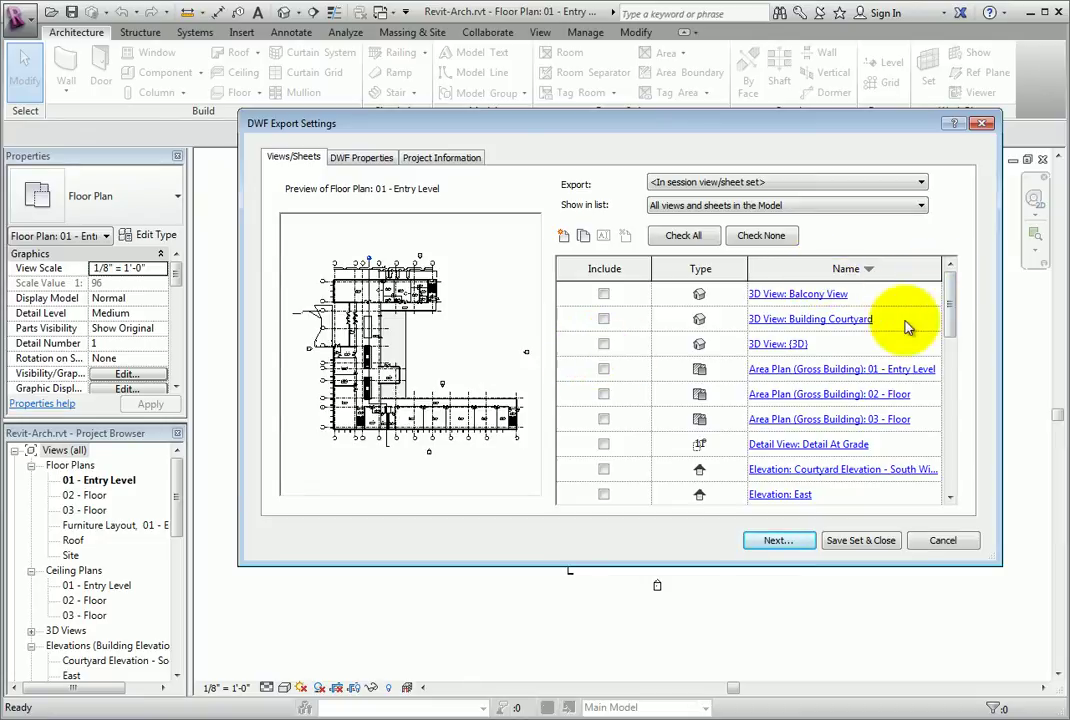
pyautogui.moveTo(950, 299)
pyautogui.mouseDown()
pyautogui.moveTo(965, 452)
pyautogui.moveTo(964, 283)
pyautogui.mouseUp()
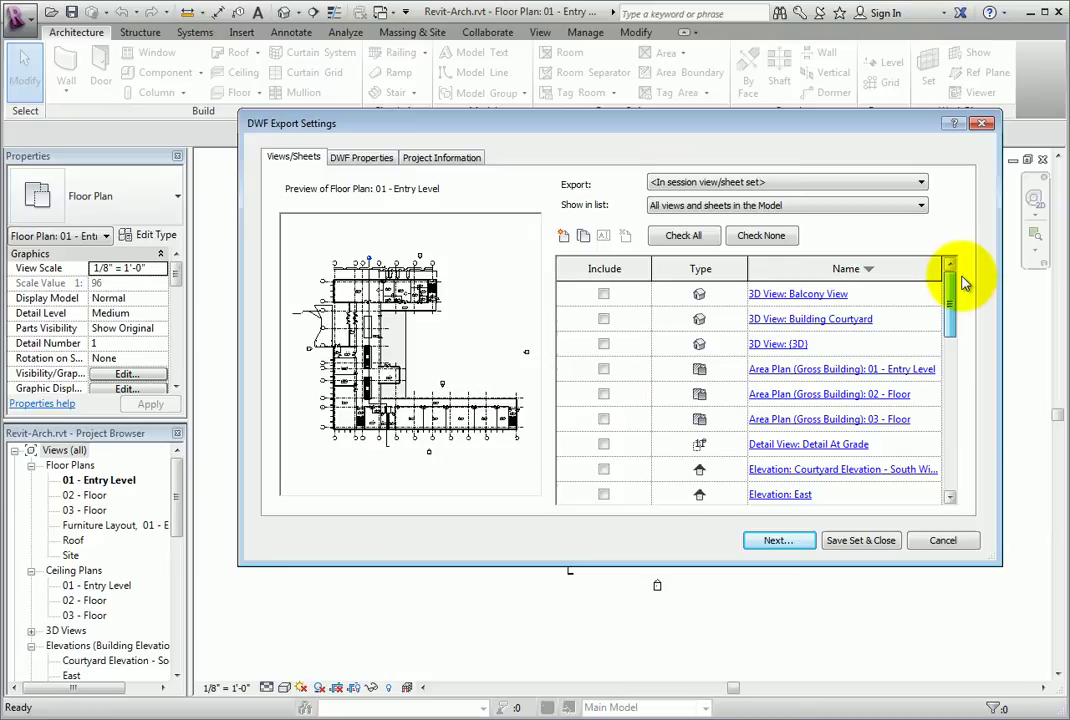
# - Include the Balcony View, Building Courtyard and {3D} views plus the 01 - Entry Level and 03 - Floor area plans
pyautogui.click(603, 294)
pyautogui.click(603, 319)
pyautogui.click(603, 344)
pyautogui.click(603, 369)
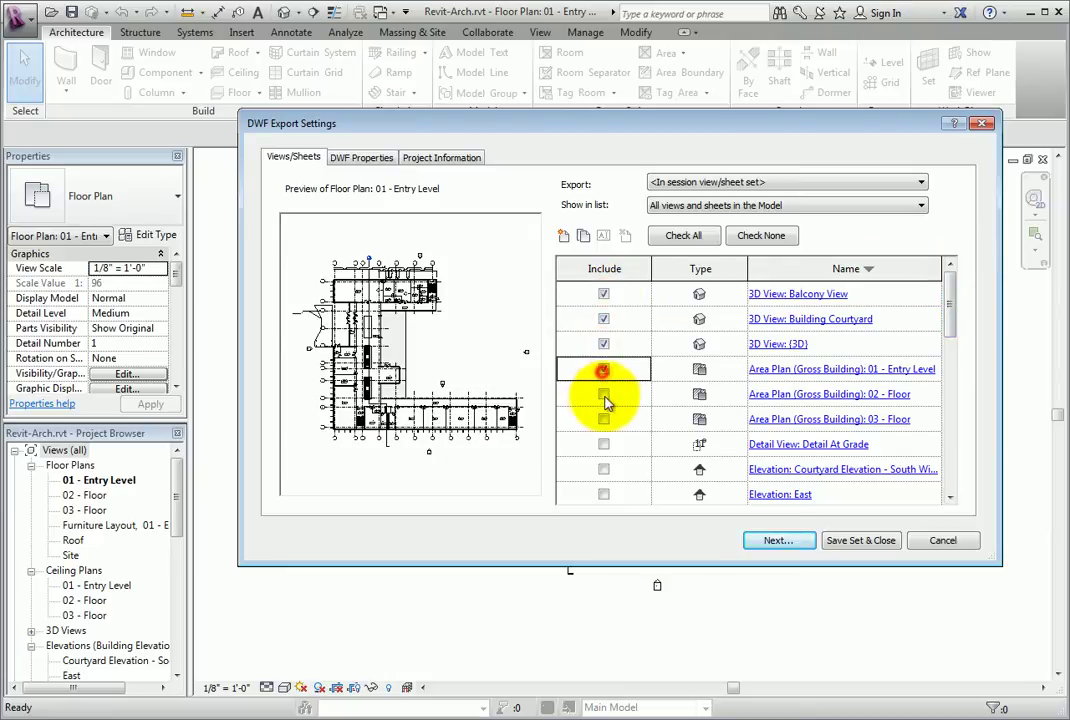
pyautogui.click(603, 394)
pyautogui.click(603, 419)
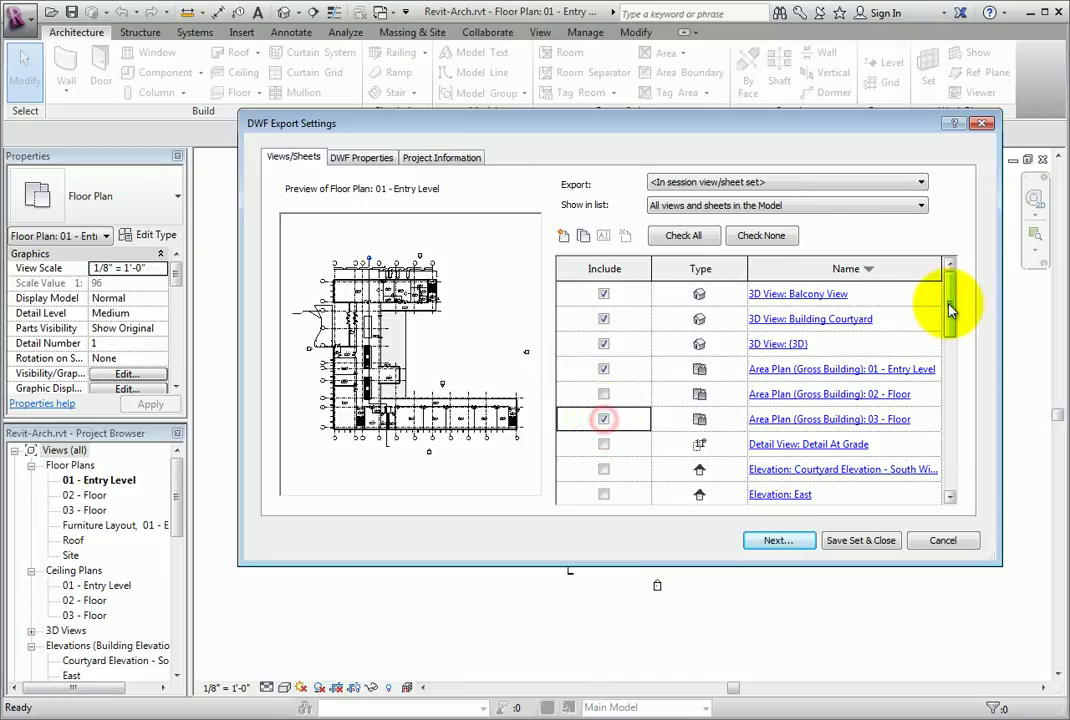
pyautogui.moveTo(950, 310); pyautogui.dragTo(950, 394)
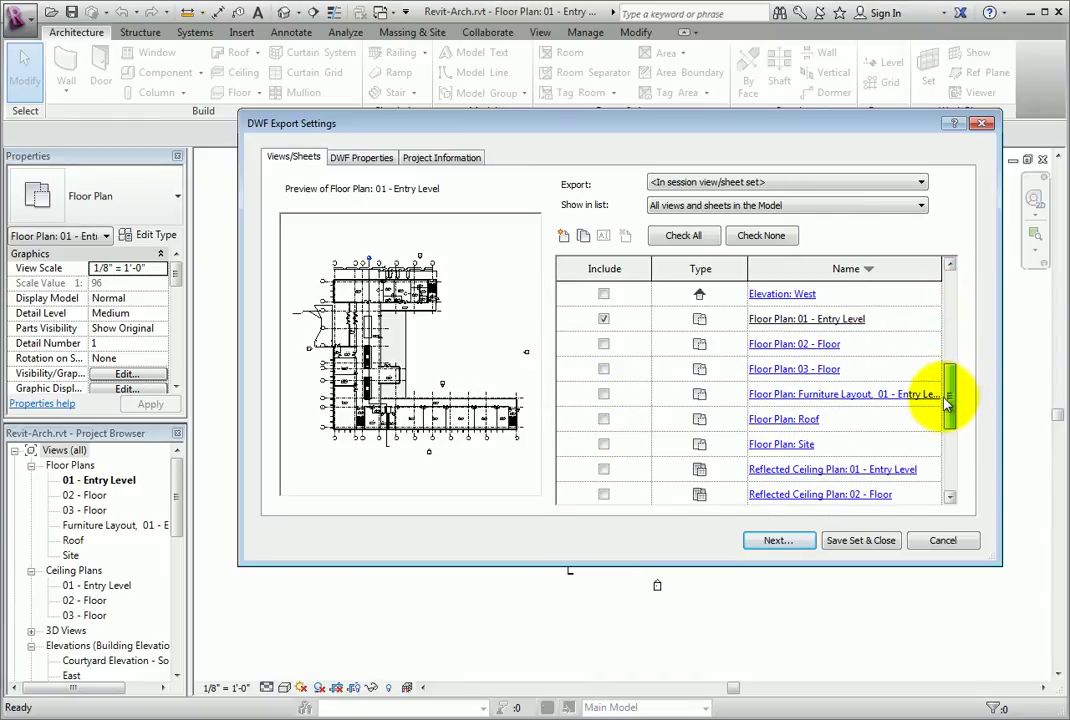
# - Include Floor Plans 02 - Floor and 03 - Floor, then return the list to ascending name order
pyautogui.click(603, 344)
pyautogui.click(603, 369)
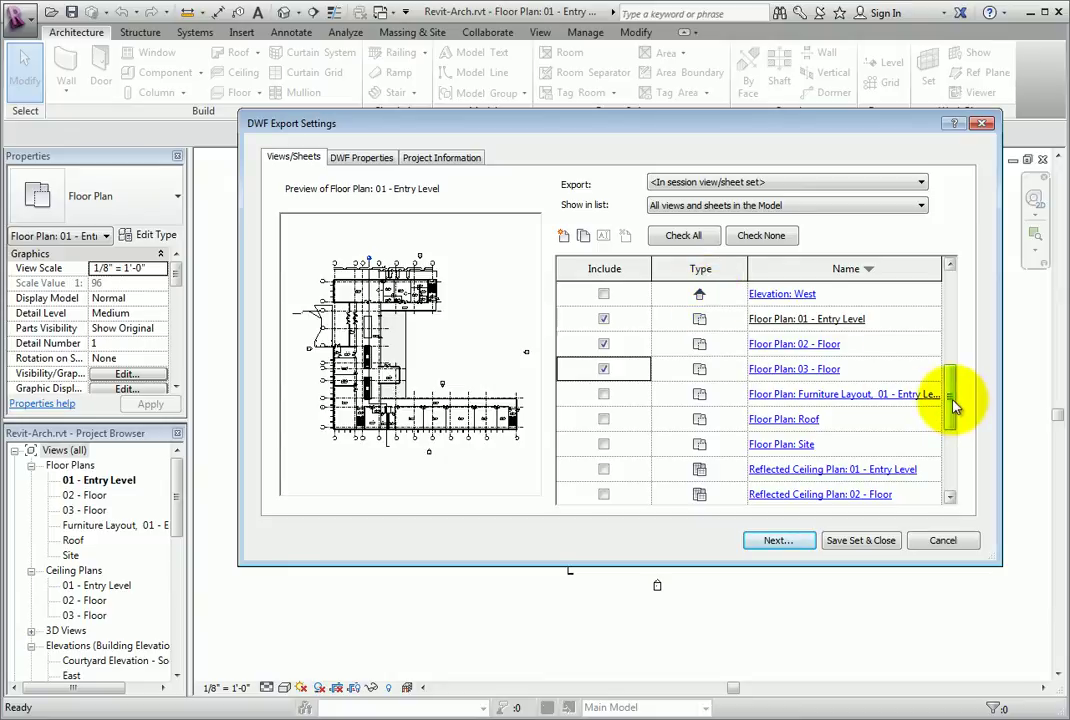
pyautogui.moveTo(955, 405); pyautogui.dragTo(967, 306)
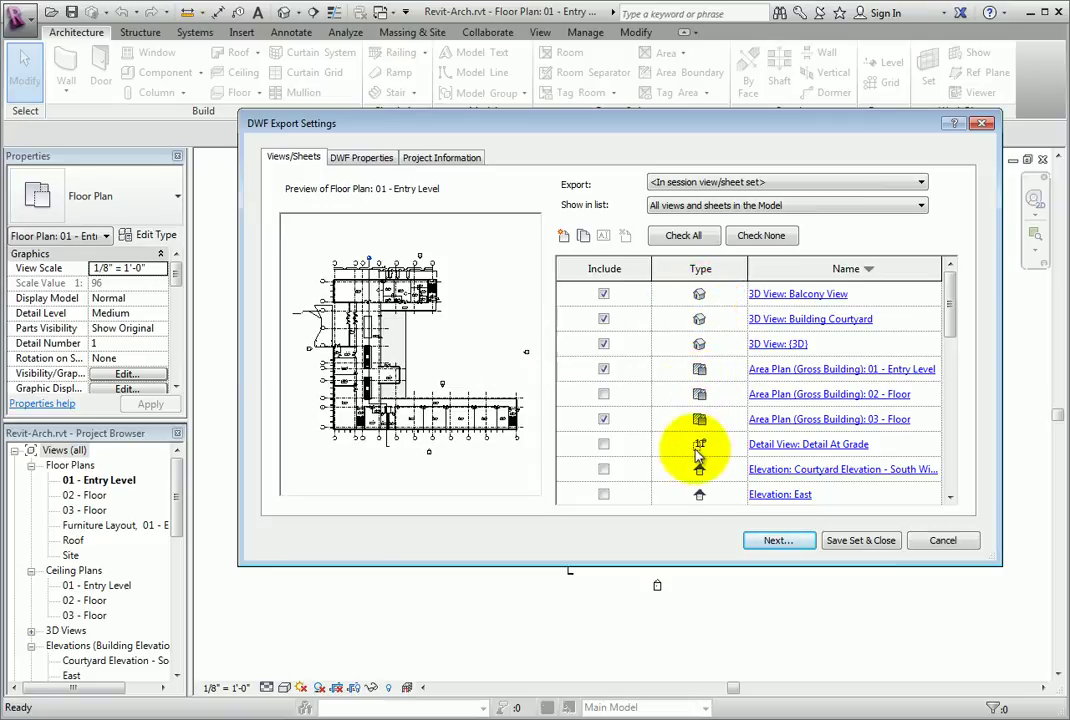
pyautogui.moveTo(951, 320); pyautogui.dragTo(950, 452)
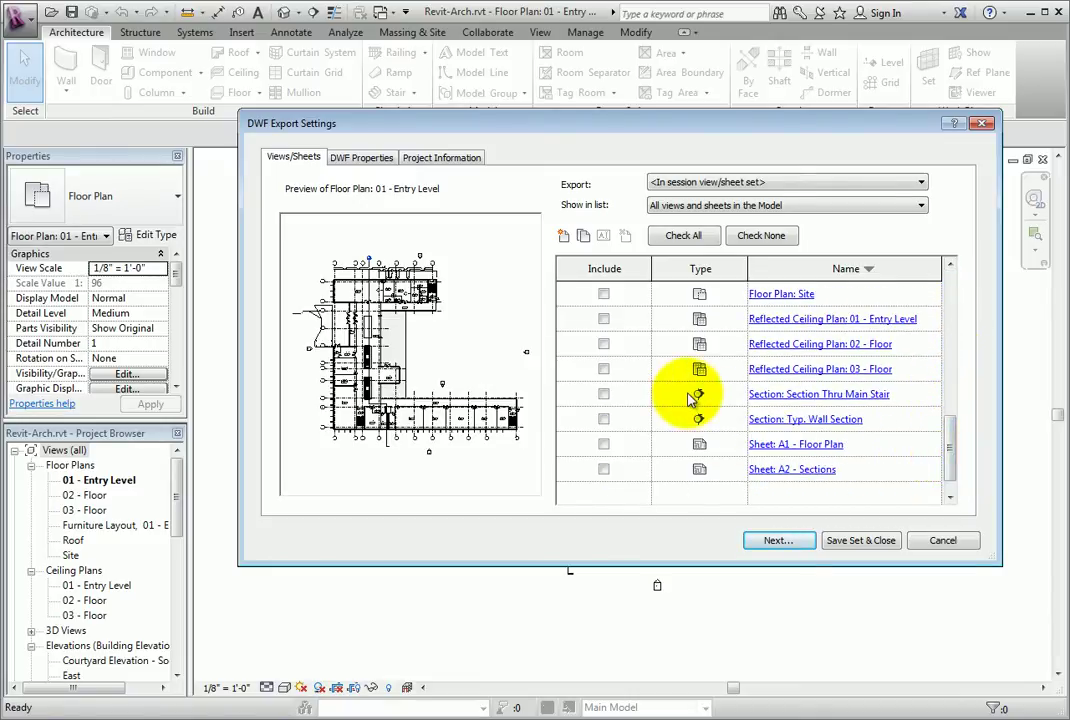
pyautogui.click(866, 270)
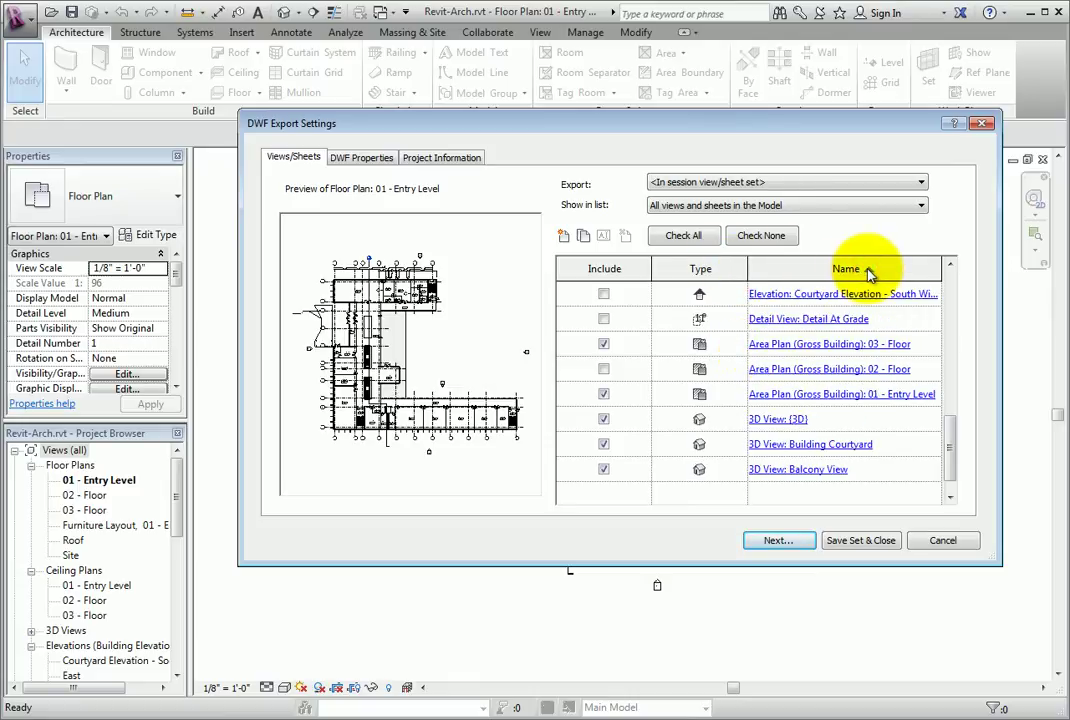
pyautogui.moveTo(953, 447); pyautogui.dragTo(957, 314)
pyautogui.click(864, 271)
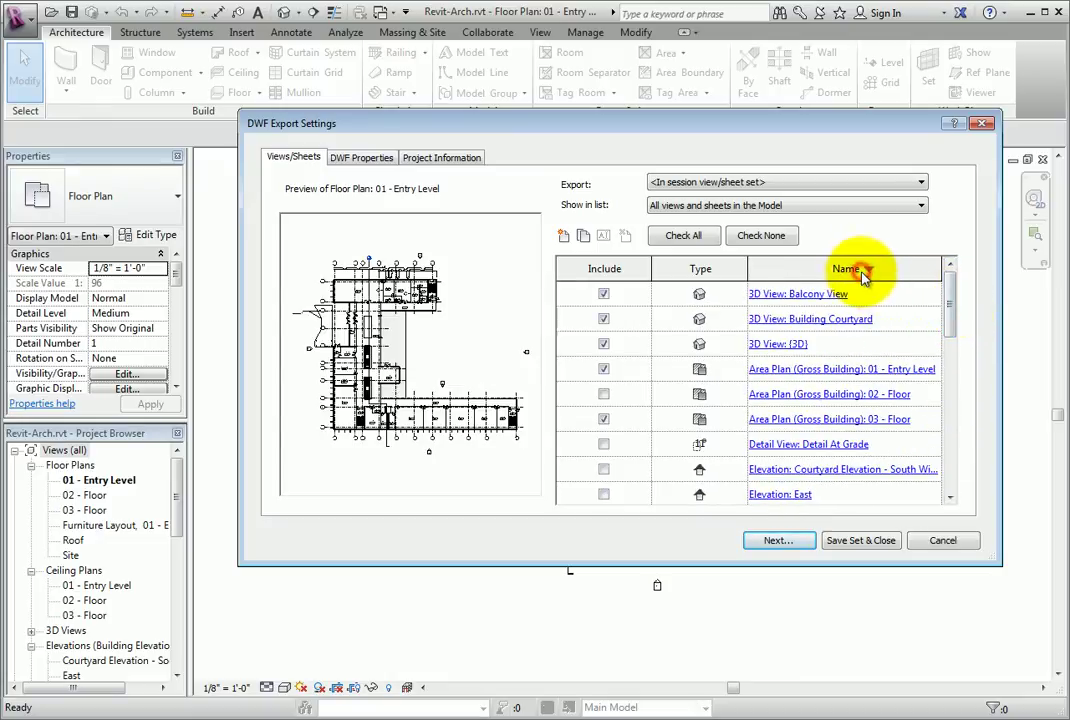
# - Create a new, empty view/sheet set called 'Revit Project 1'
pyautogui.click(565, 238)
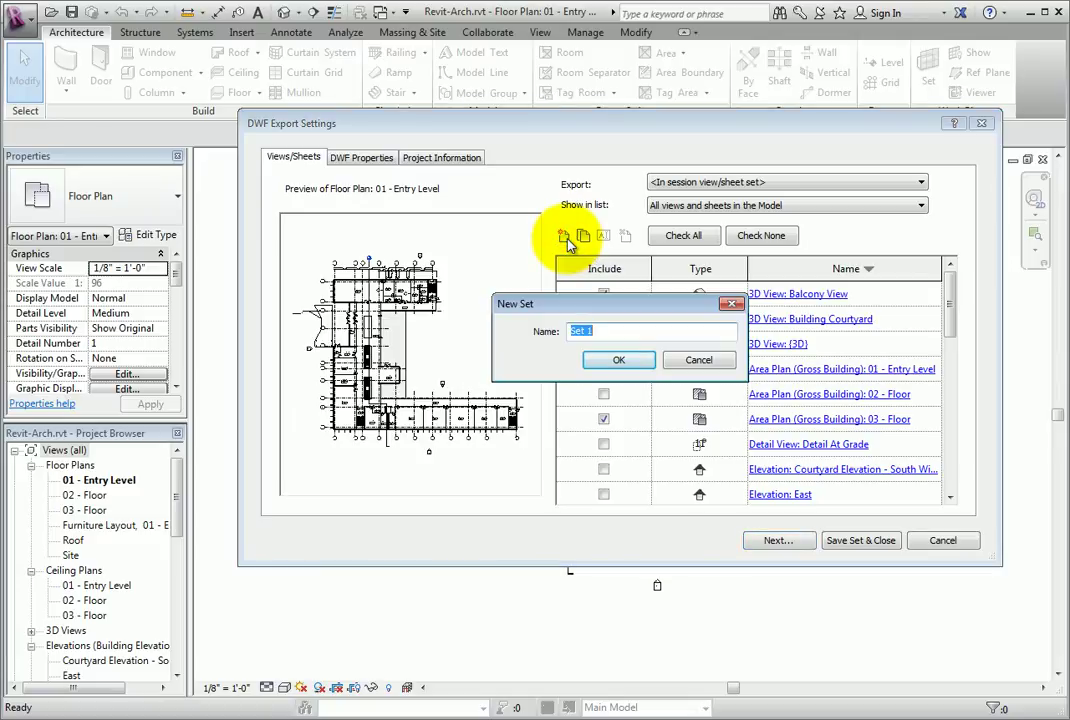
pyautogui.write('Revit Project 1')
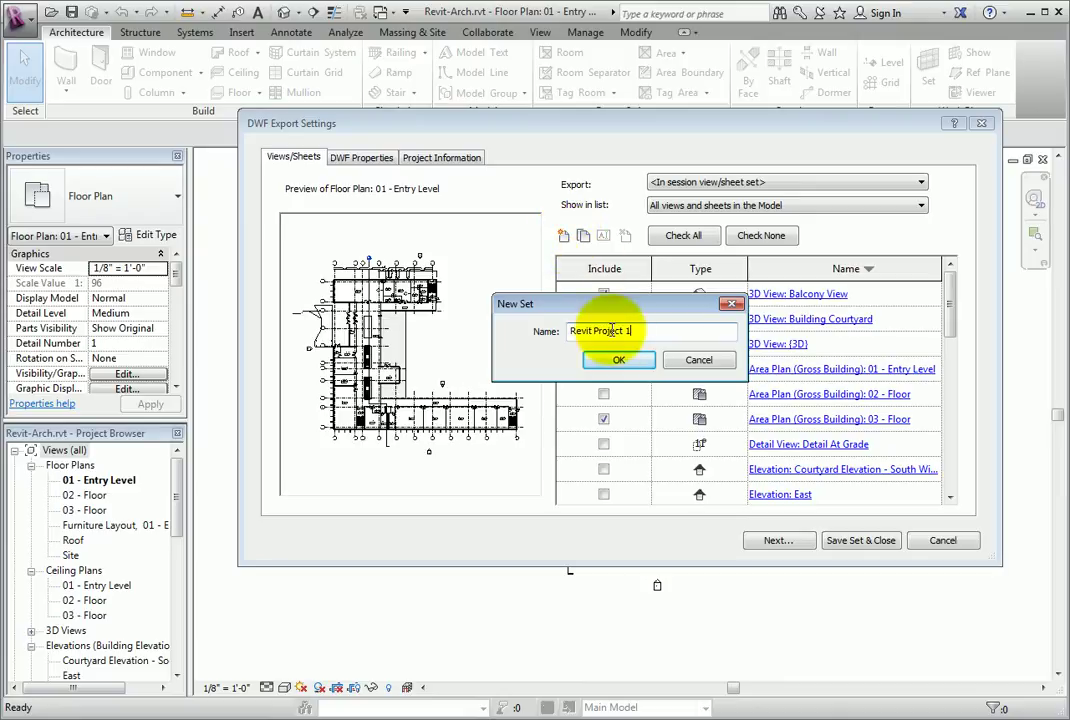
pyautogui.click(612, 362)
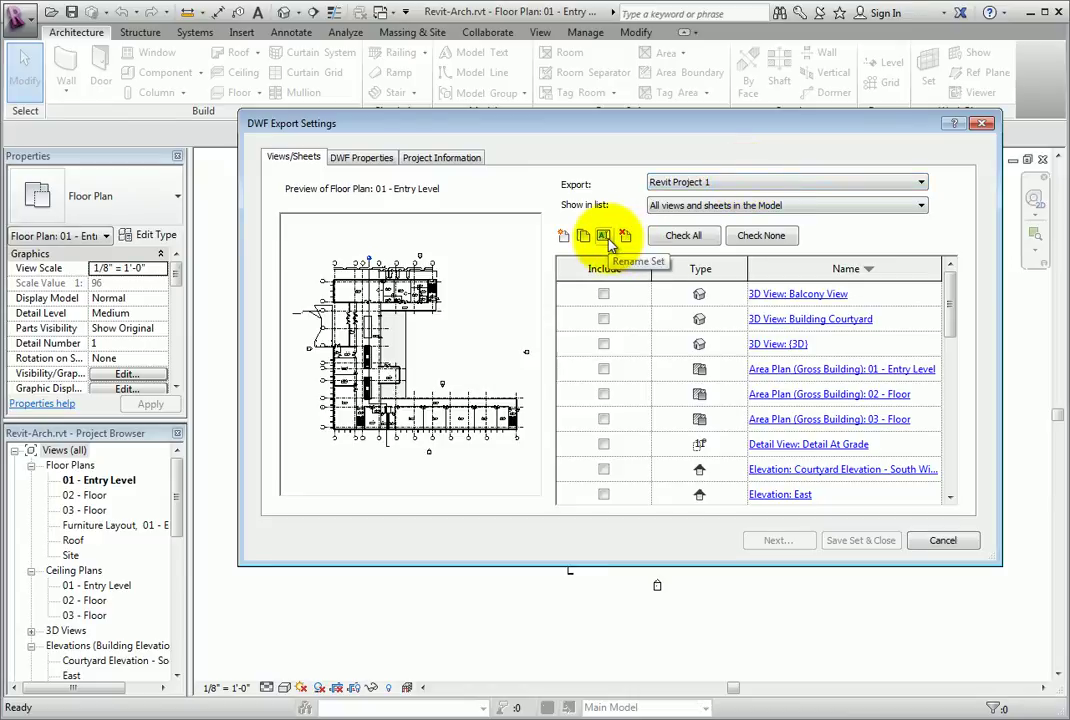
# - Keep element properties exported, use compressed raster format, and set image quality to Medium
pyautogui.click(359, 158)
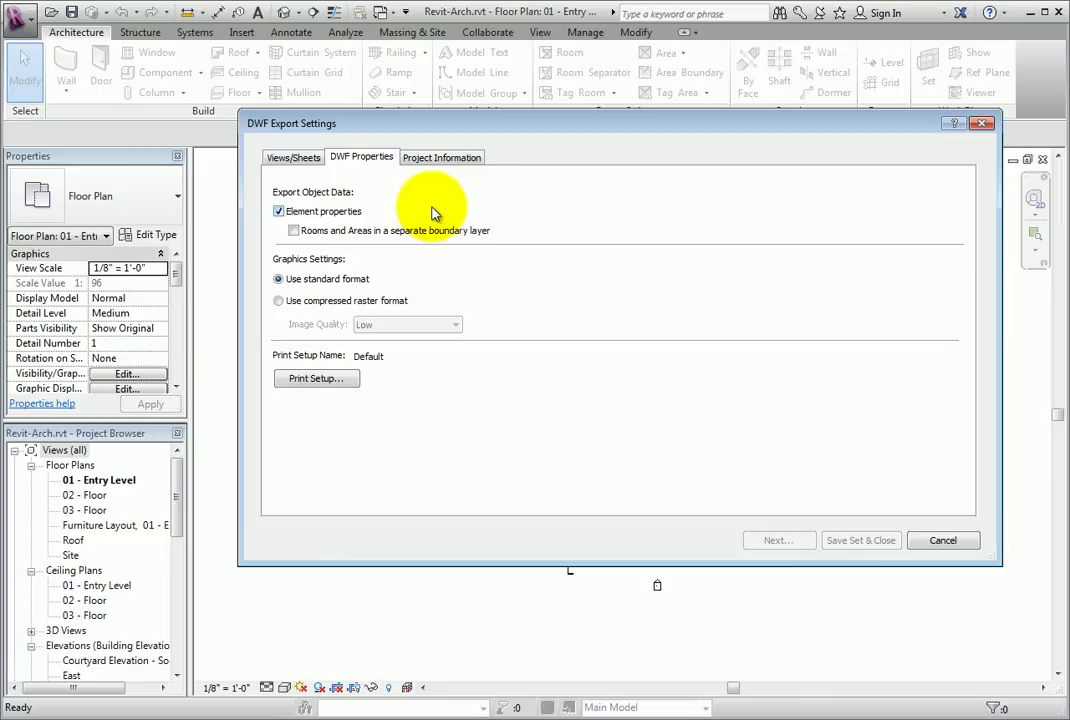
pyautogui.click(280, 213)
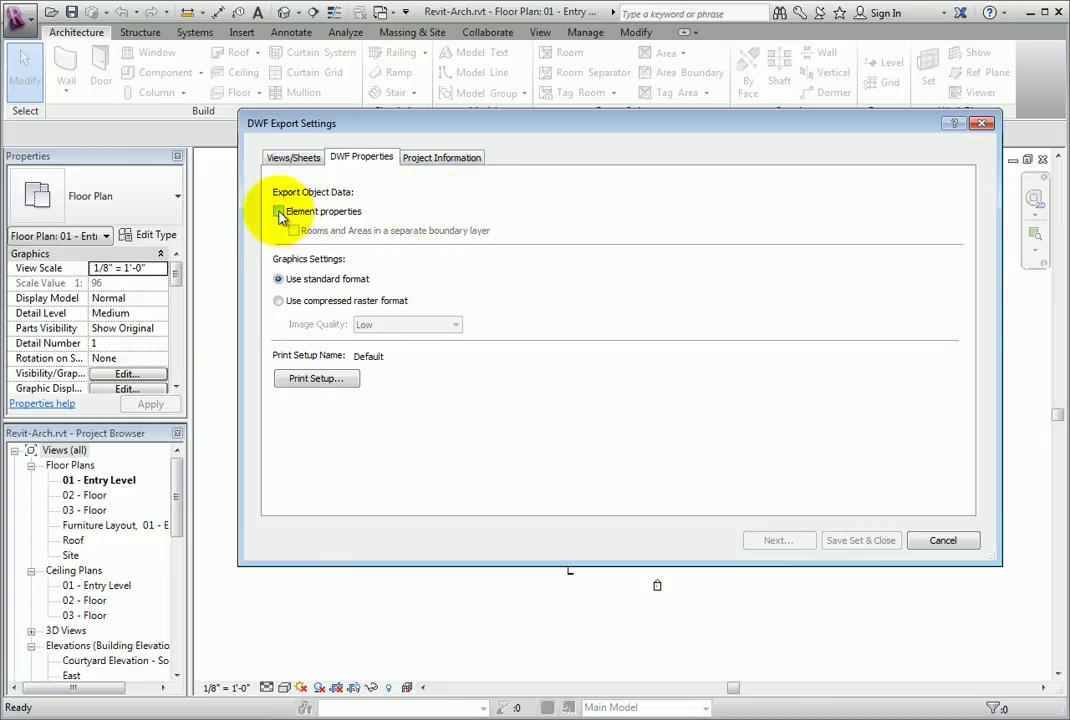
pyautogui.click(279, 212)
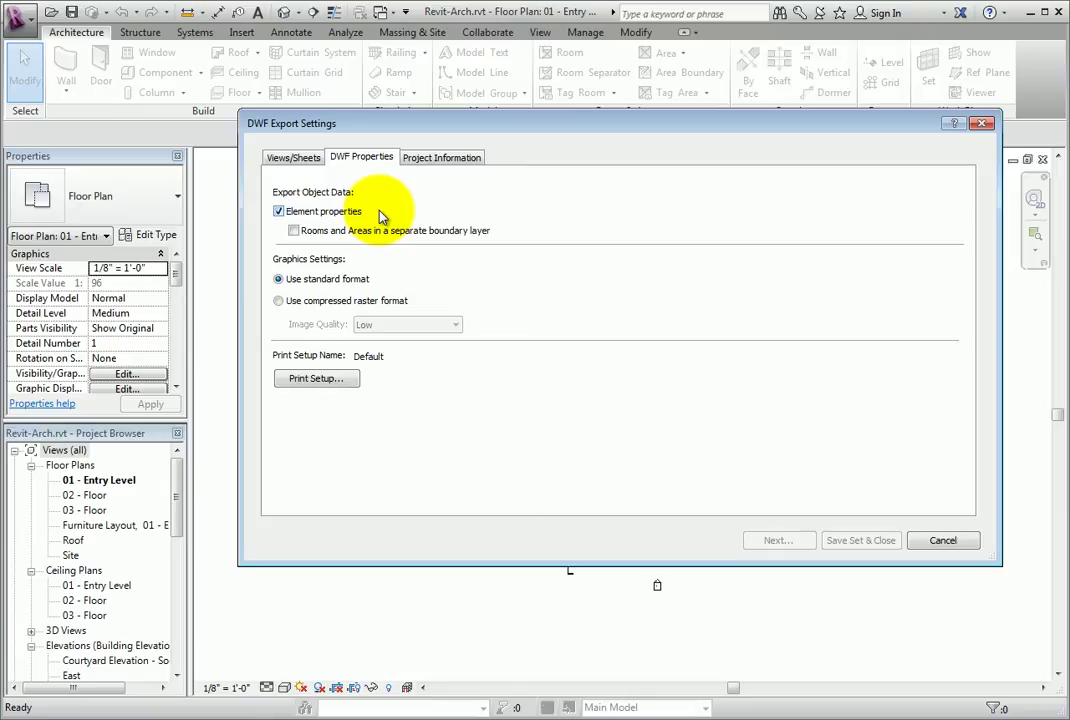
pyautogui.click(347, 302)
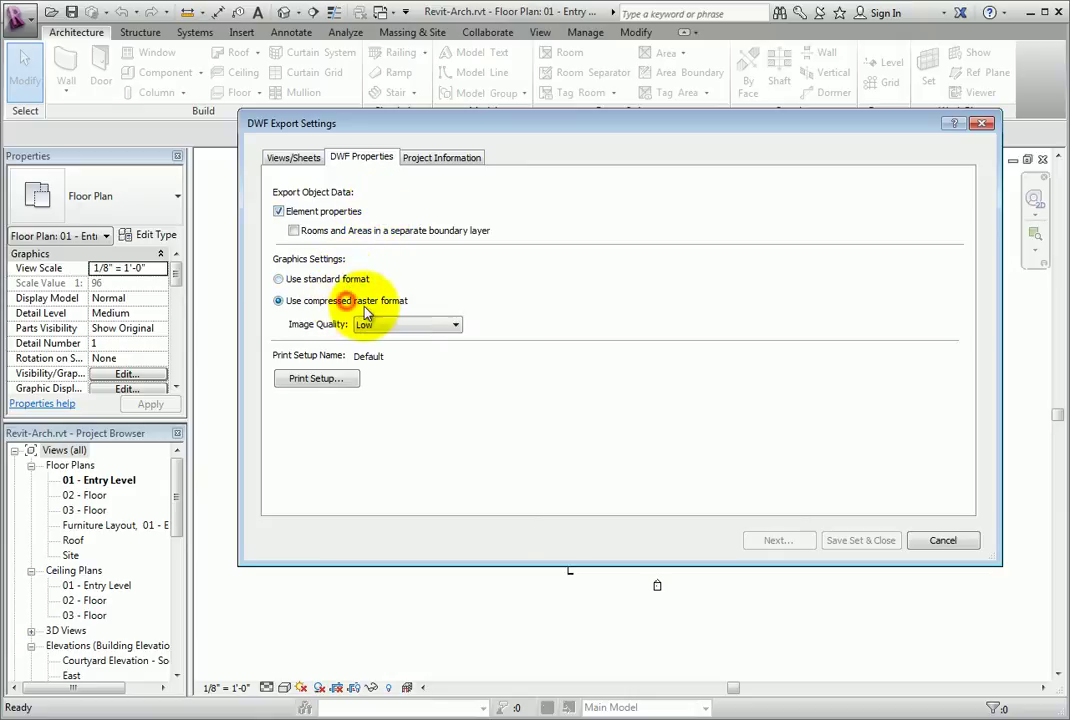
pyautogui.click(455, 326)
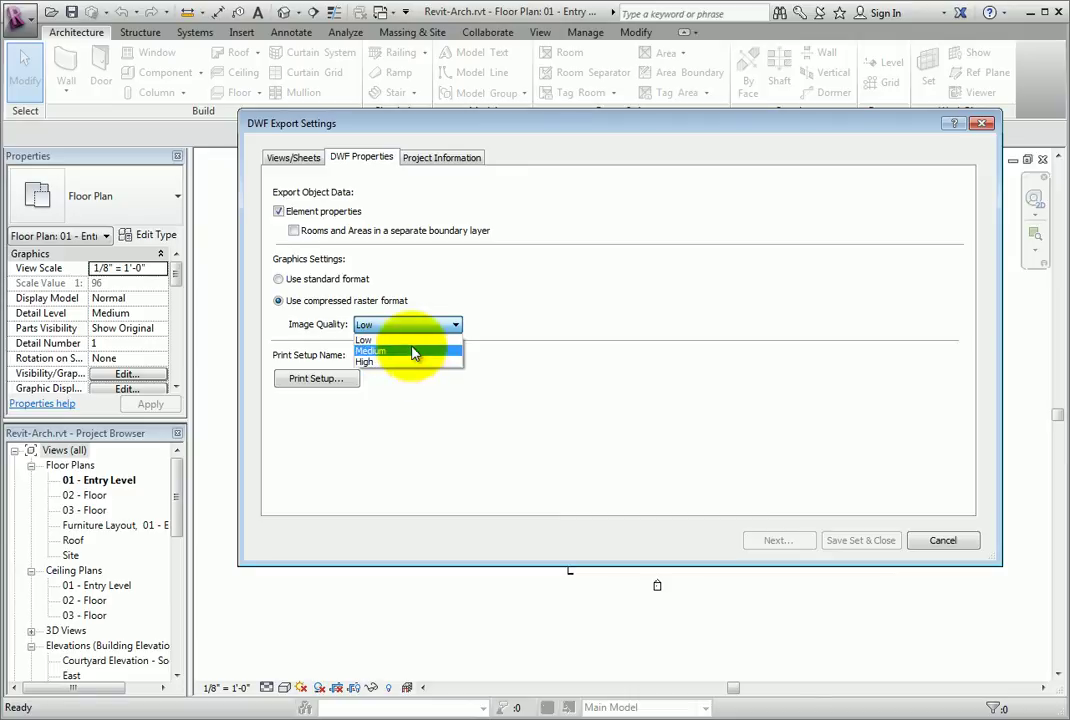
pyautogui.click(415, 352)
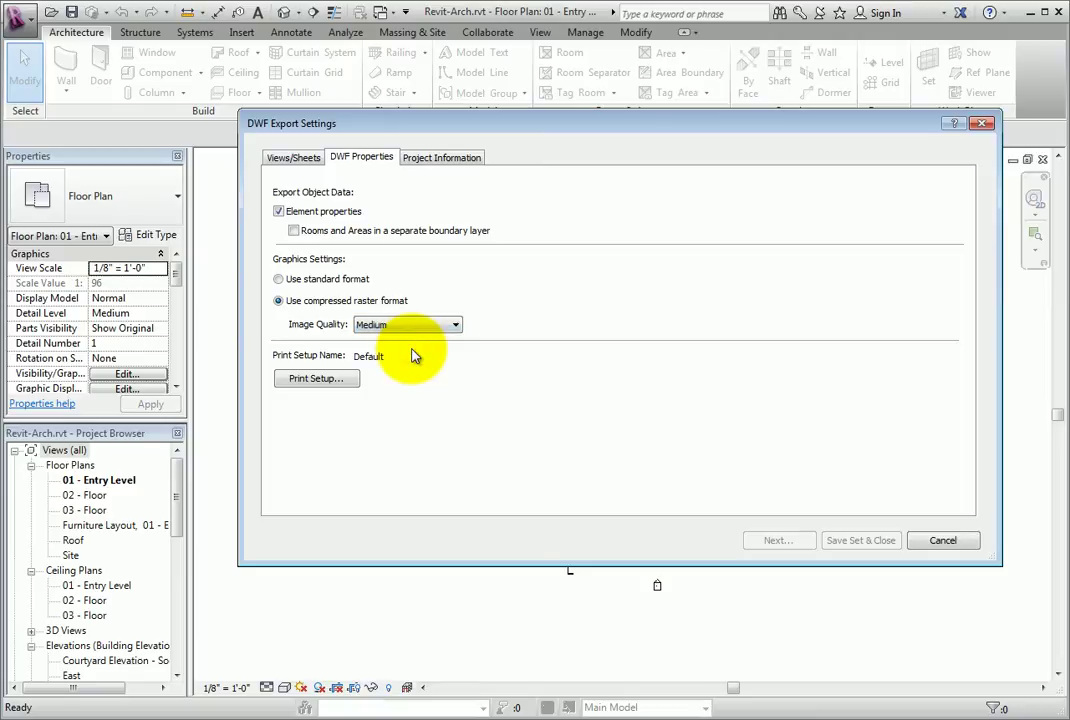
# - In Print Setup, keep ANSI A 8.5 x 11 in paper, Center placement and Fit to page zoom
pyautogui.click(328, 385)
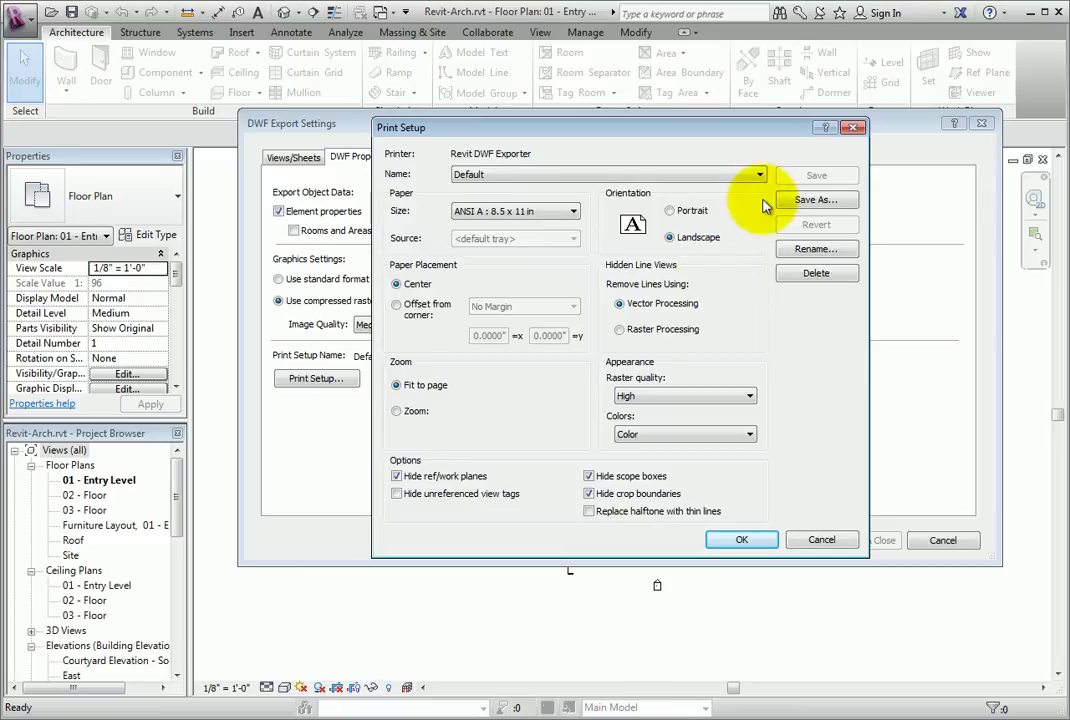
pyautogui.click(560, 211)
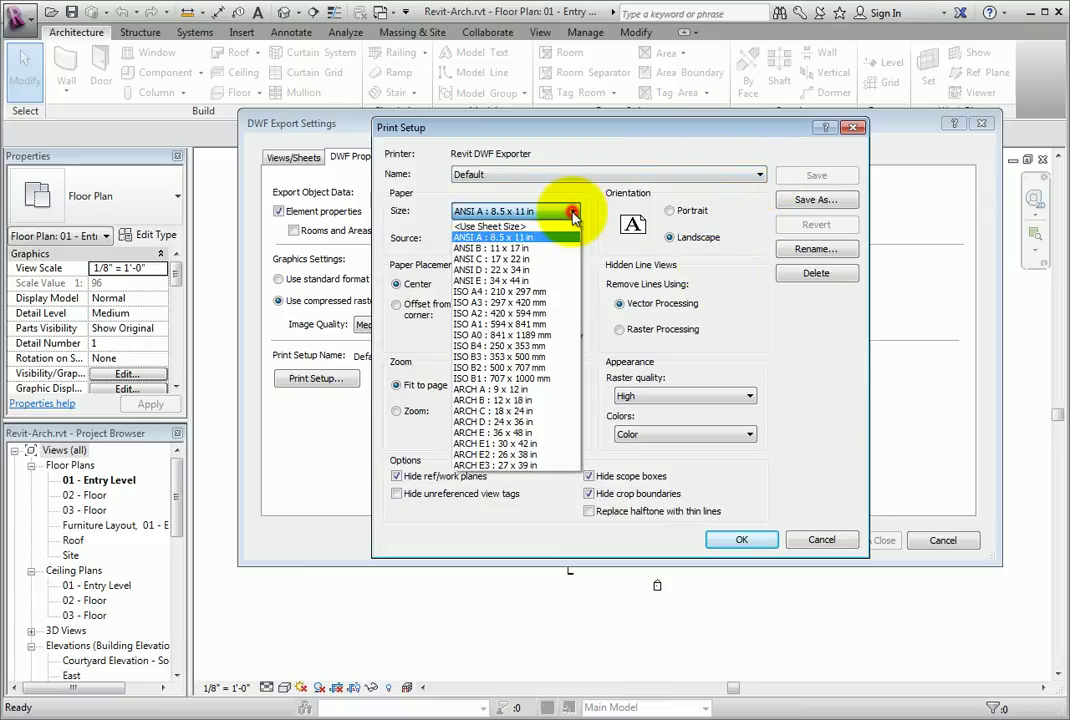
pyautogui.click(558, 239)
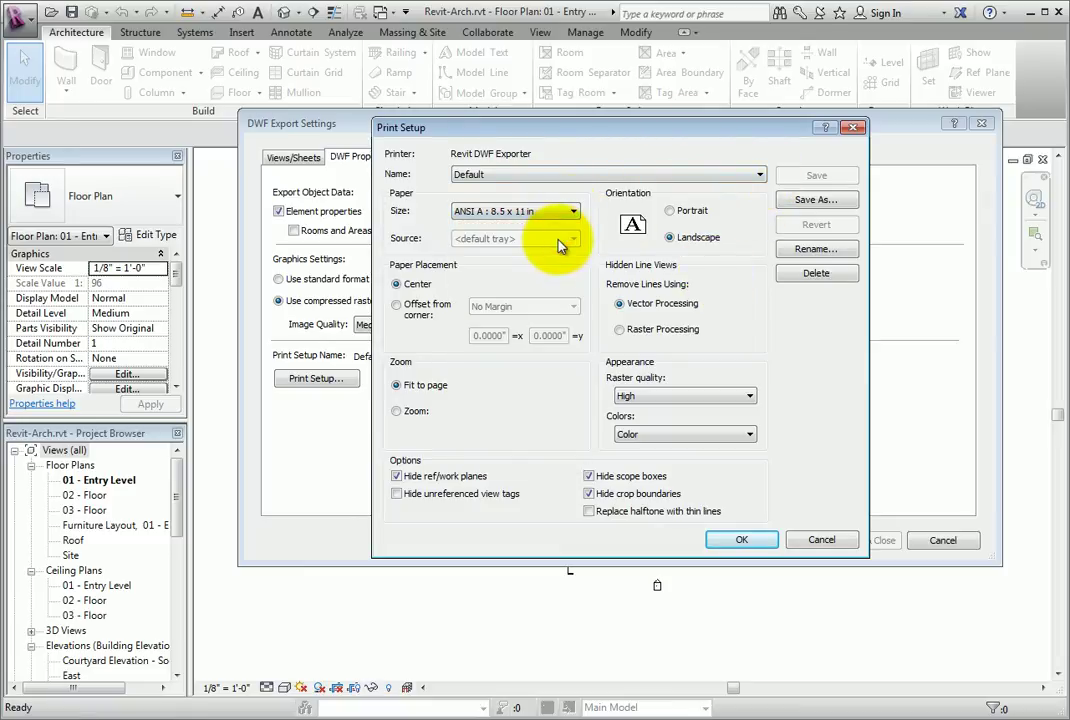
pyautogui.click(399, 304)
pyautogui.click(398, 284)
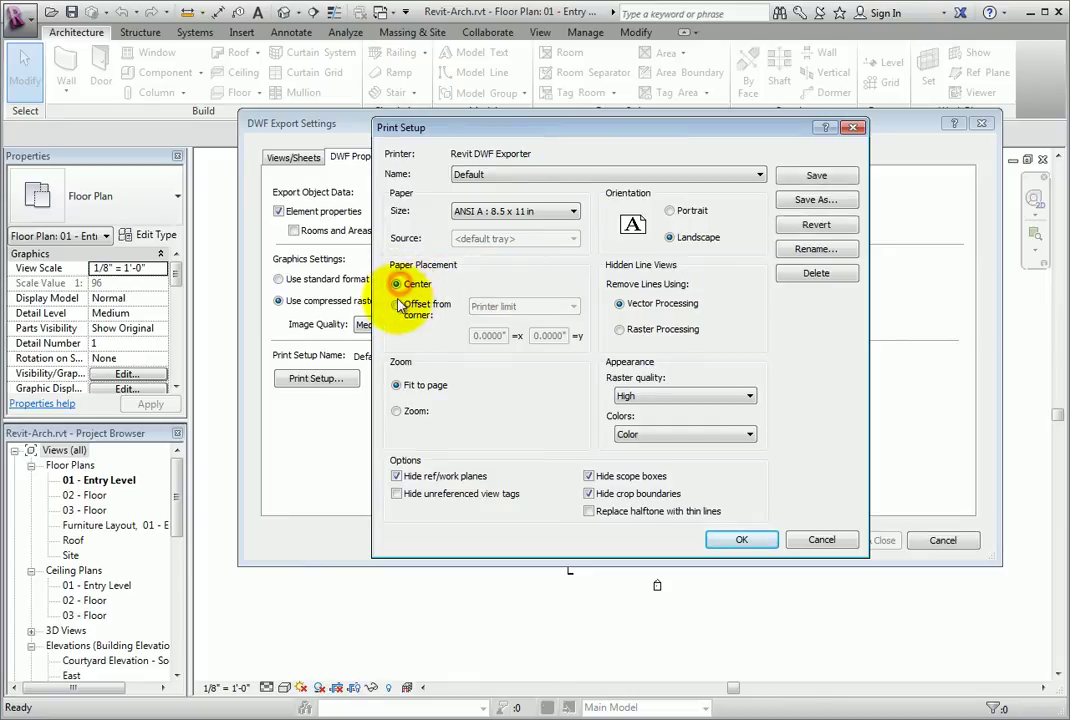
pyautogui.click(396, 413)
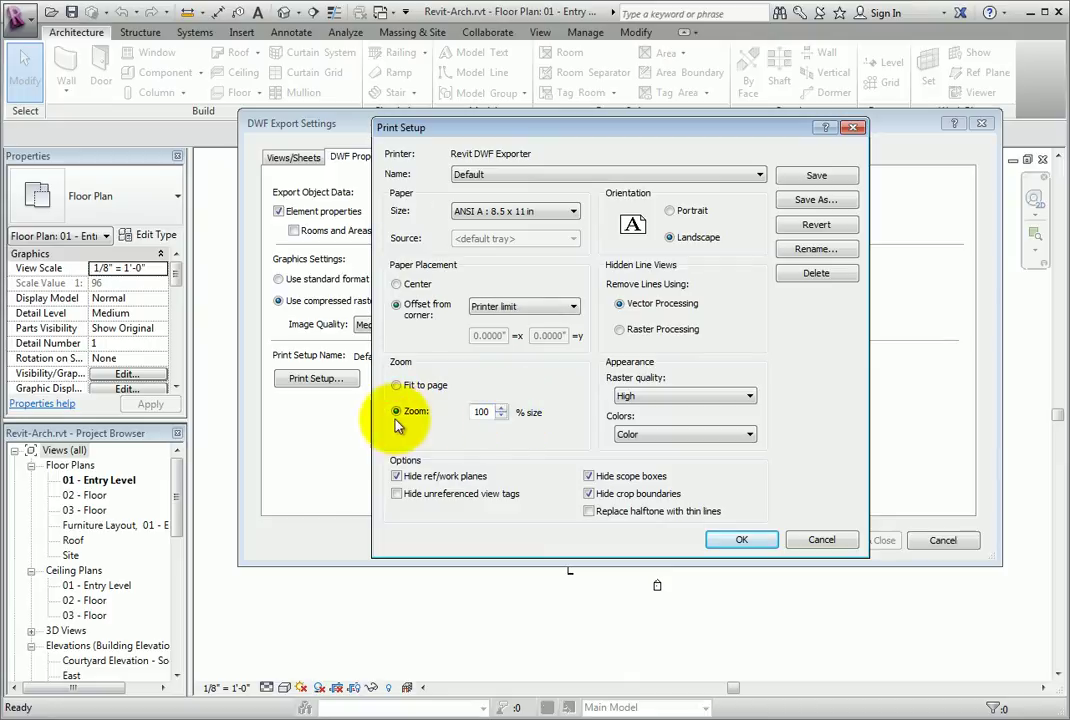
pyautogui.click(397, 385)
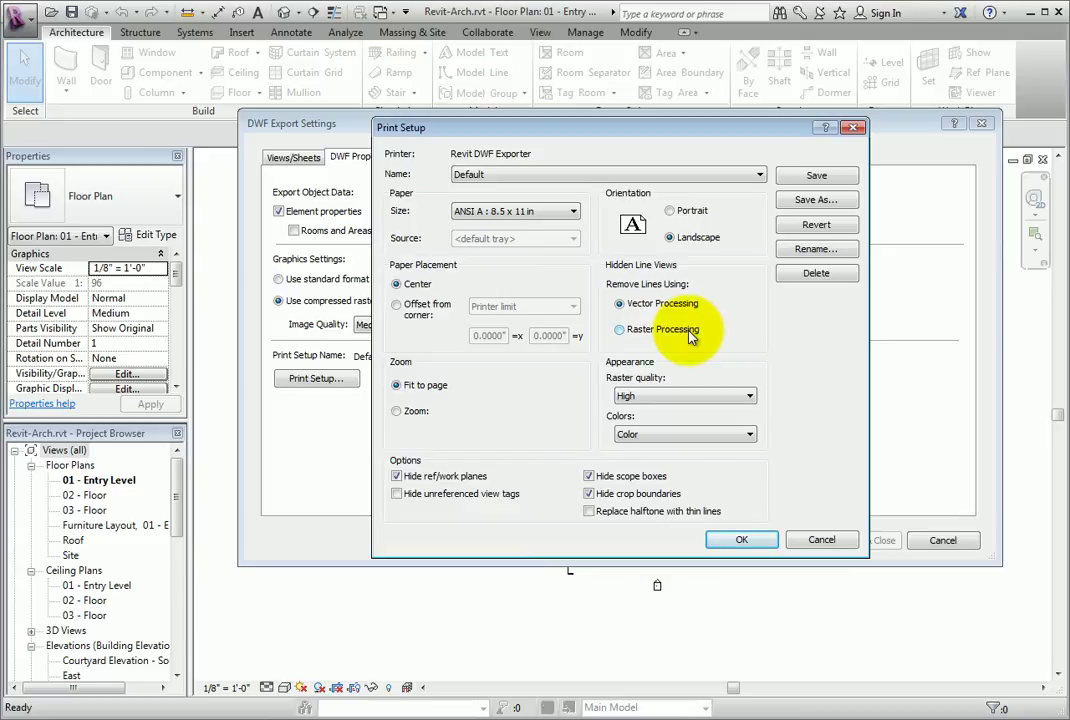
# - Keep High raster quality, replace halftone with thin lines, hide unreferenced view tags, and begin saving as a new setup
pyautogui.click(750, 397)
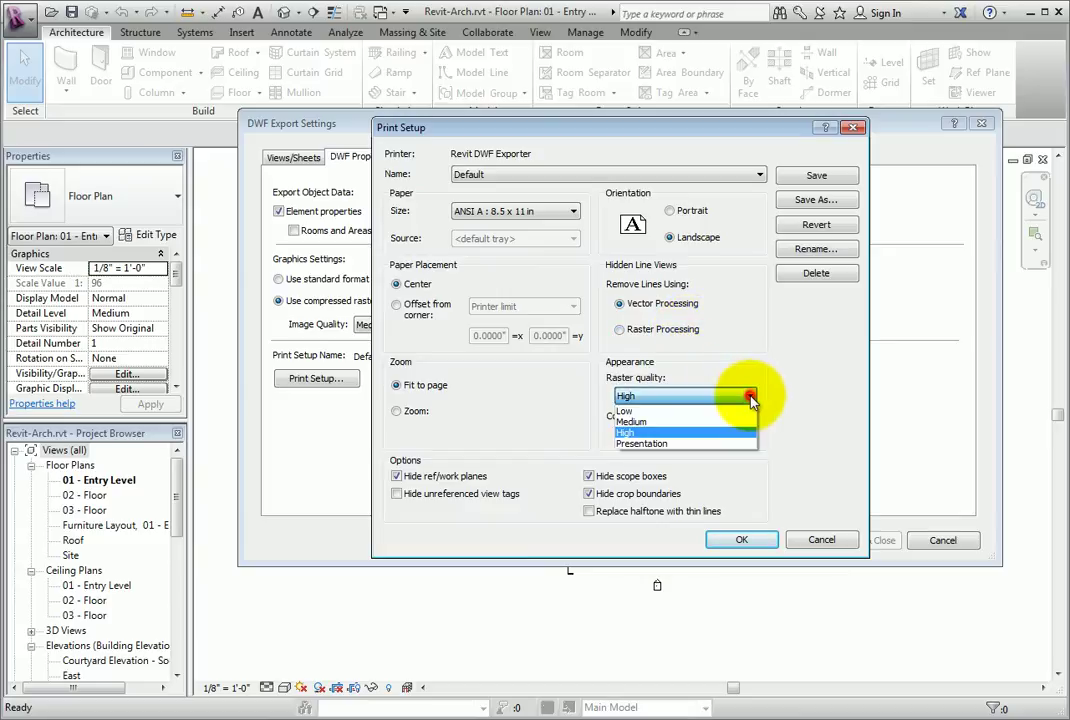
pyautogui.click(670, 421)
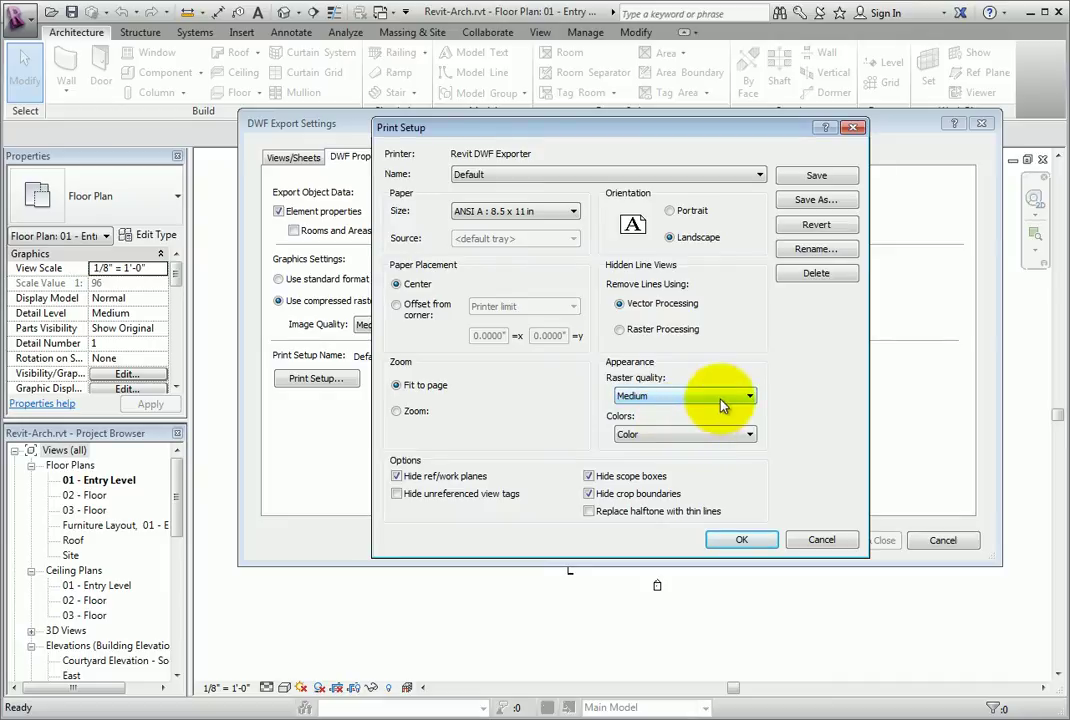
pyautogui.click(710, 396)
pyautogui.click(655, 433)
pyautogui.click(685, 436)
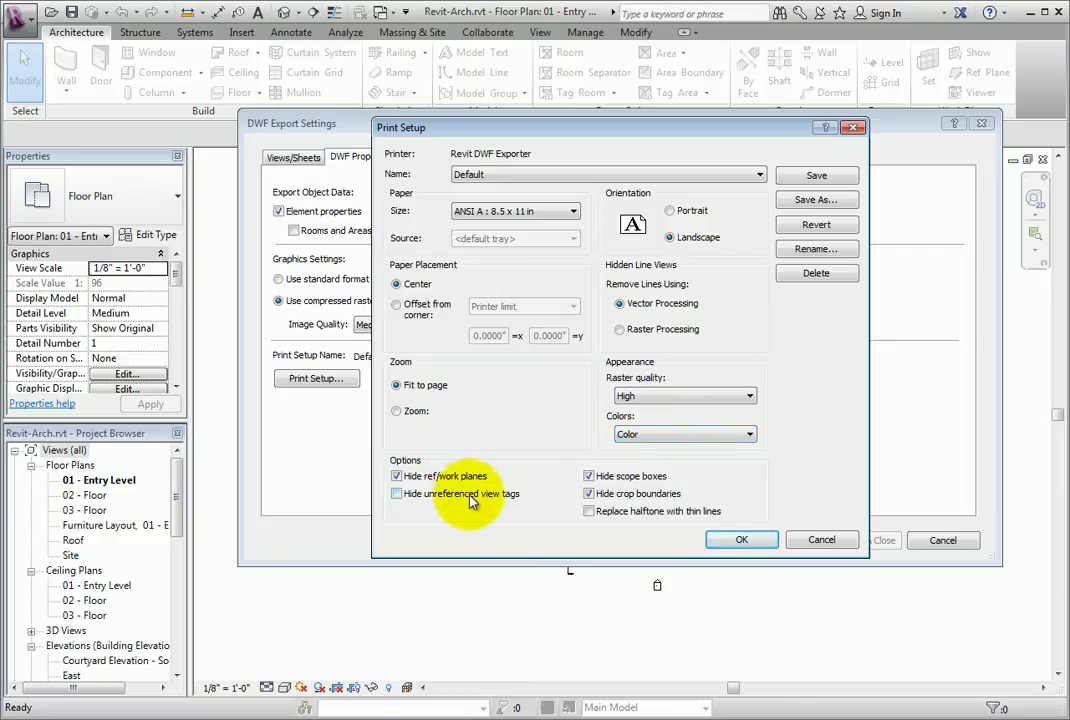
pyautogui.click(588, 511)
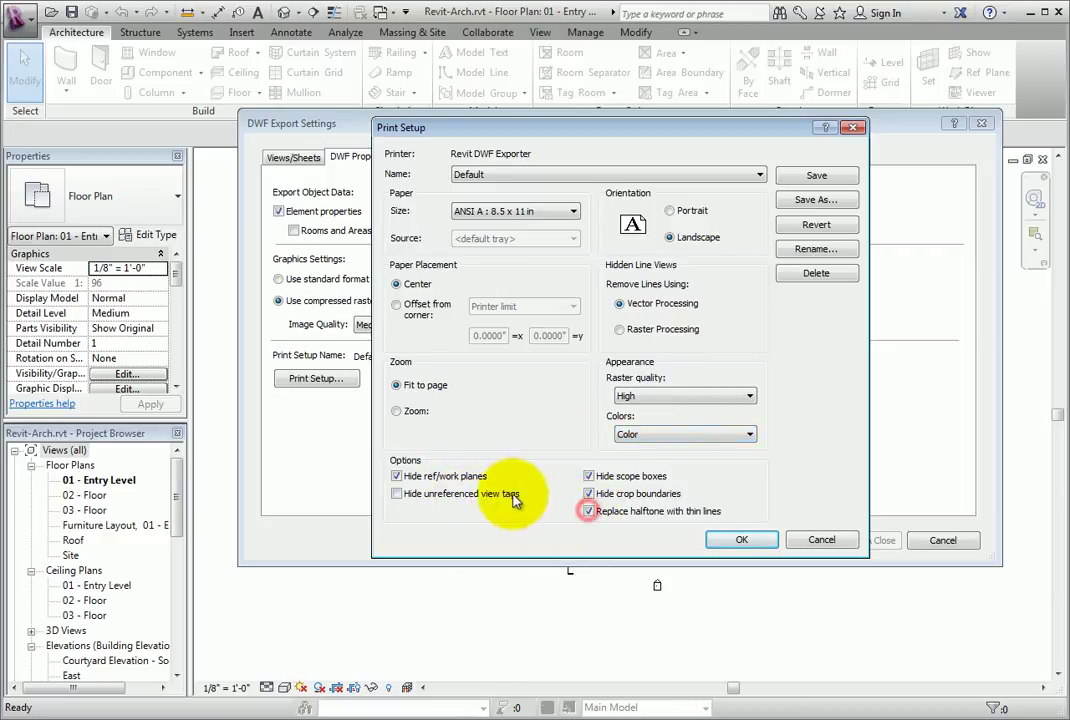
pyautogui.click(397, 494)
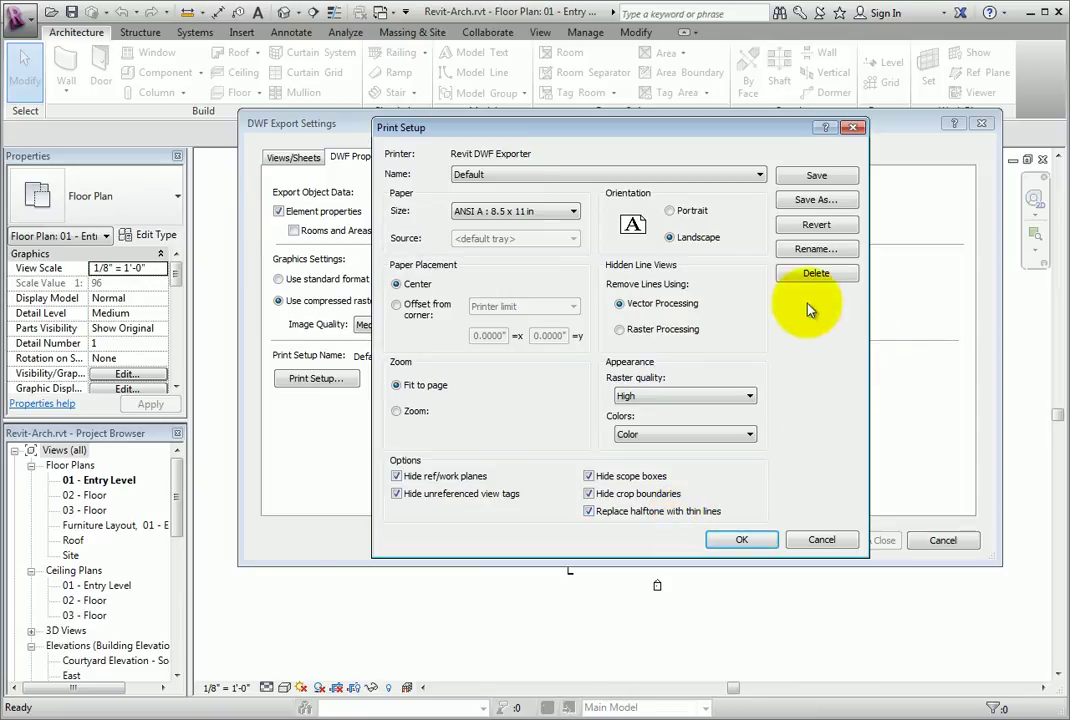
pyautogui.click(813, 202)
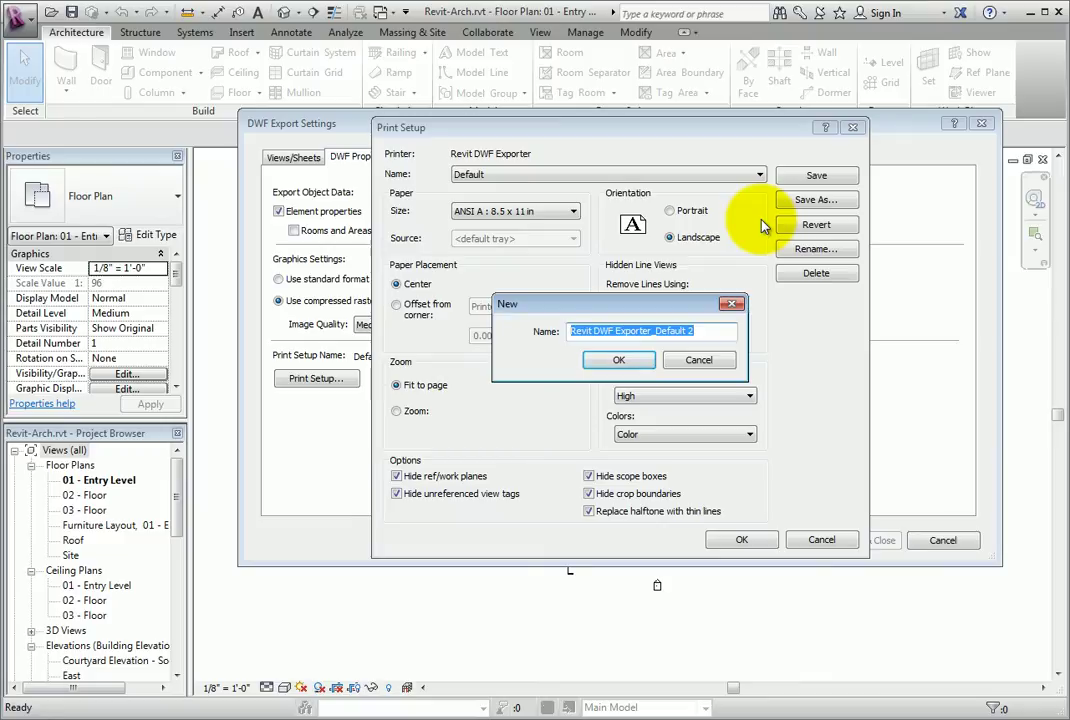
# - Cancel the new setup name and close Print Setup, leaving the print setup as Default
pyautogui.click(710, 359)
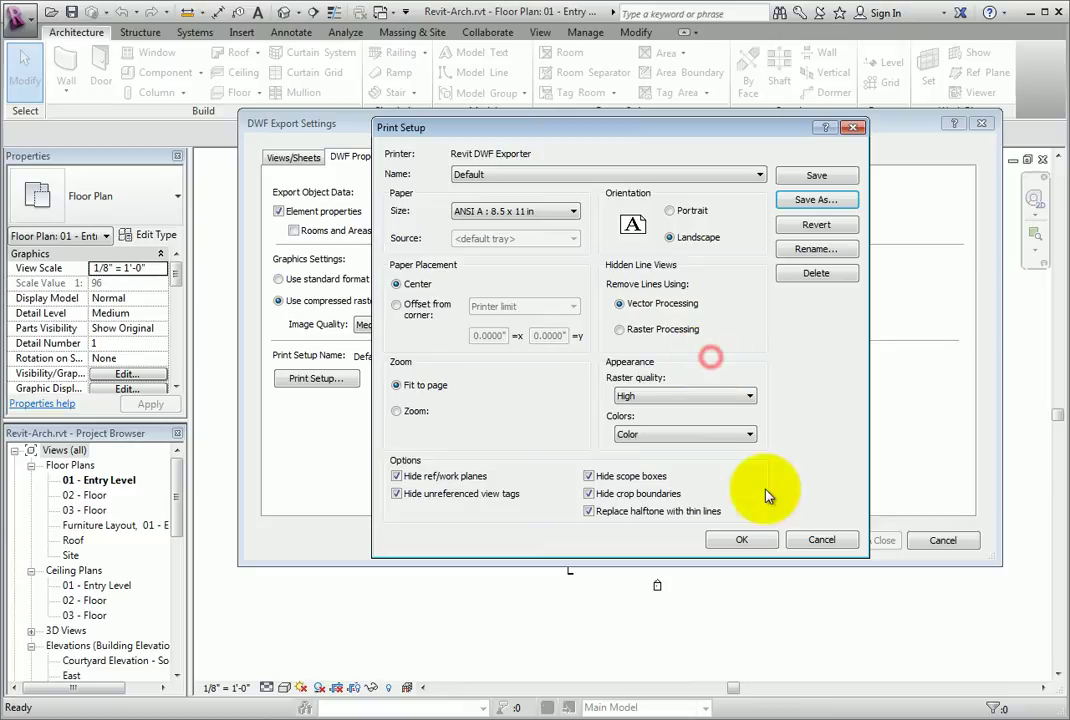
pyautogui.click(821, 540)
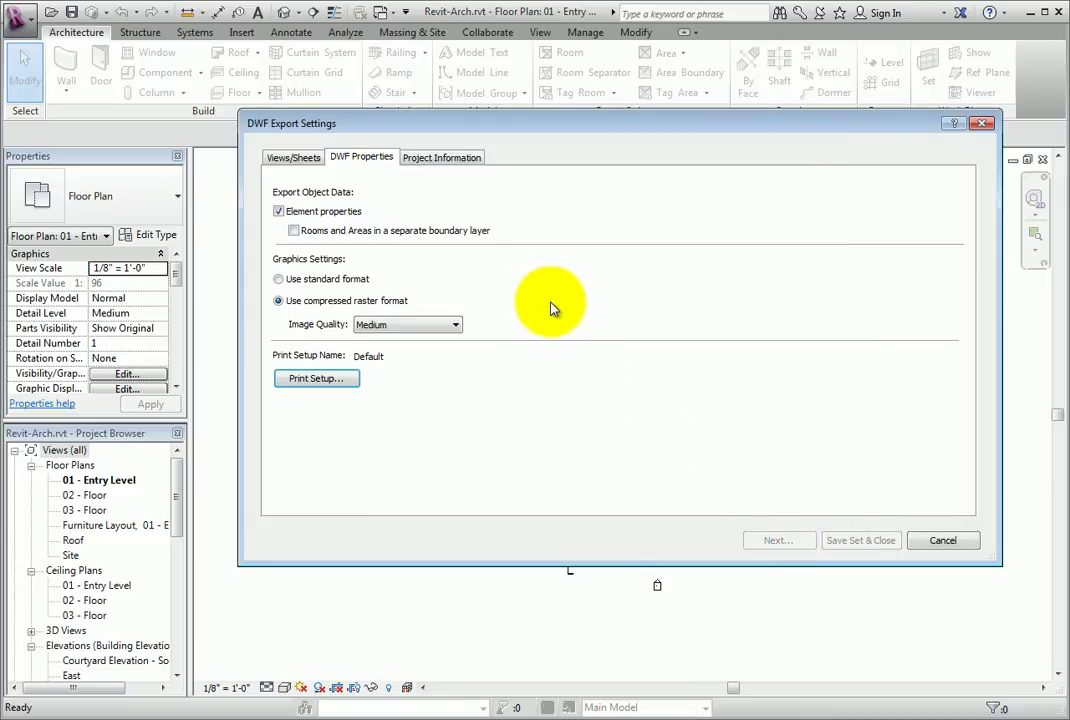
# - Show the Project Information tab and check each value, from Organization Name through Client Name to Project Number
pyautogui.click(447, 159)
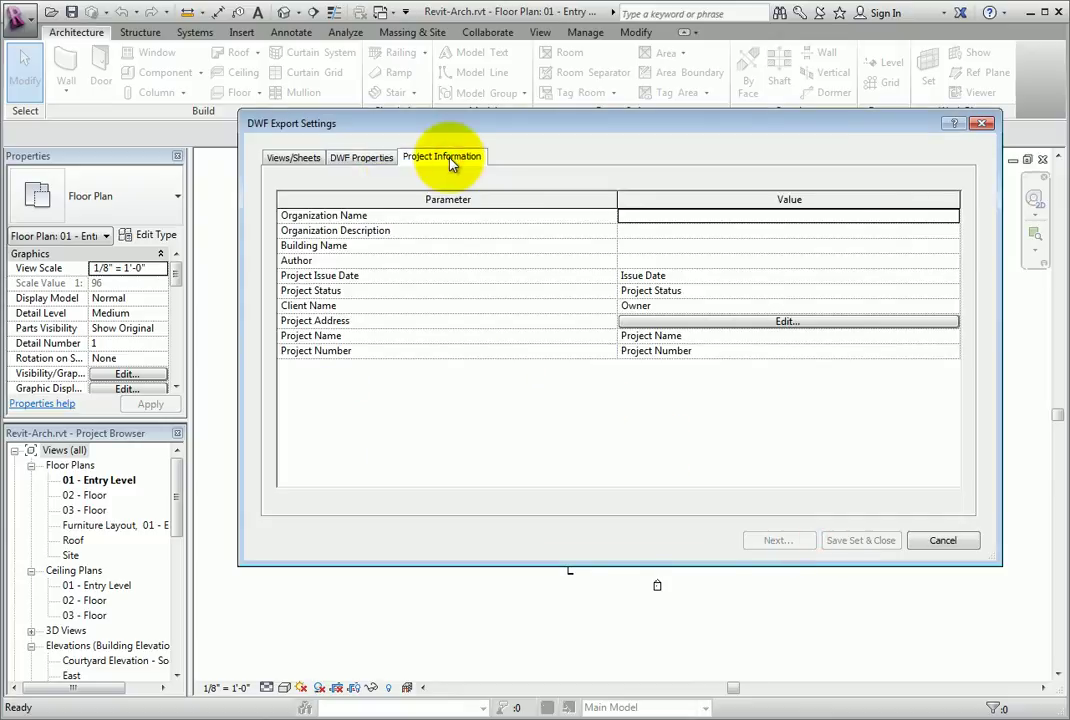
pyautogui.click(652, 217)
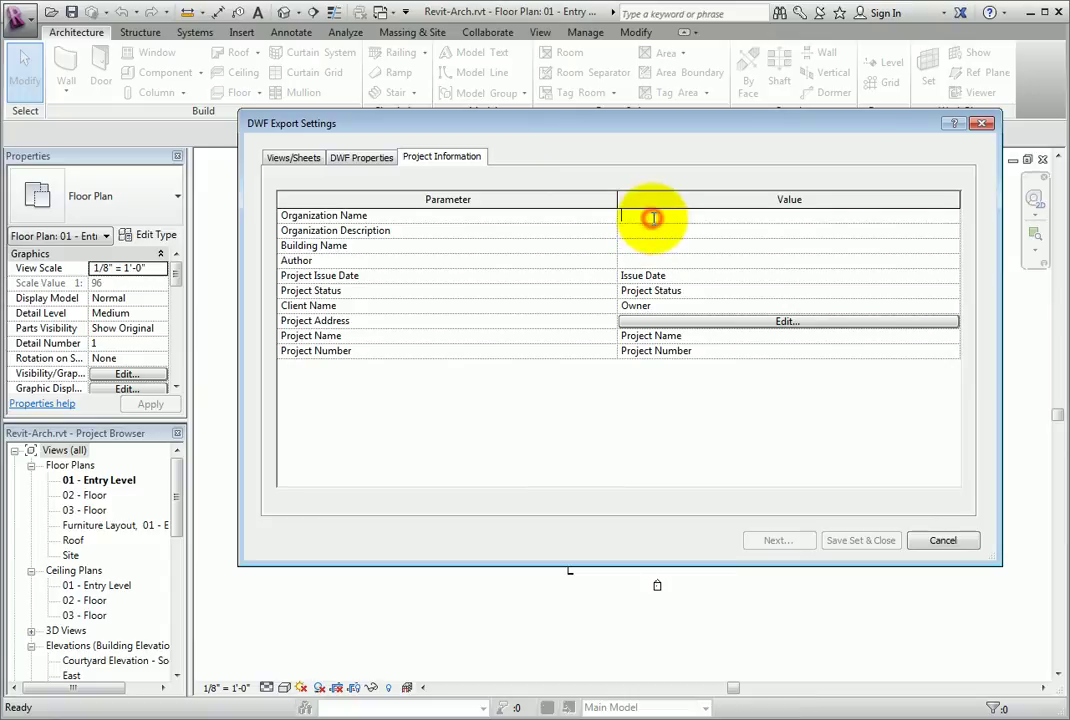
pyautogui.click(652, 232)
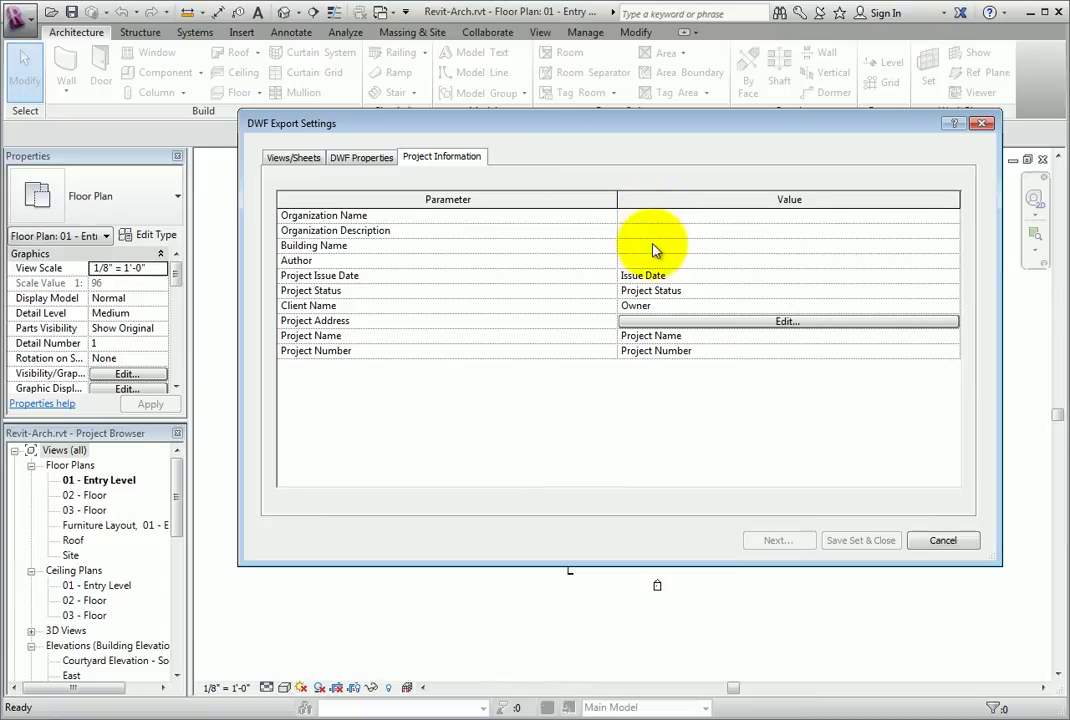
pyautogui.click(652, 245)
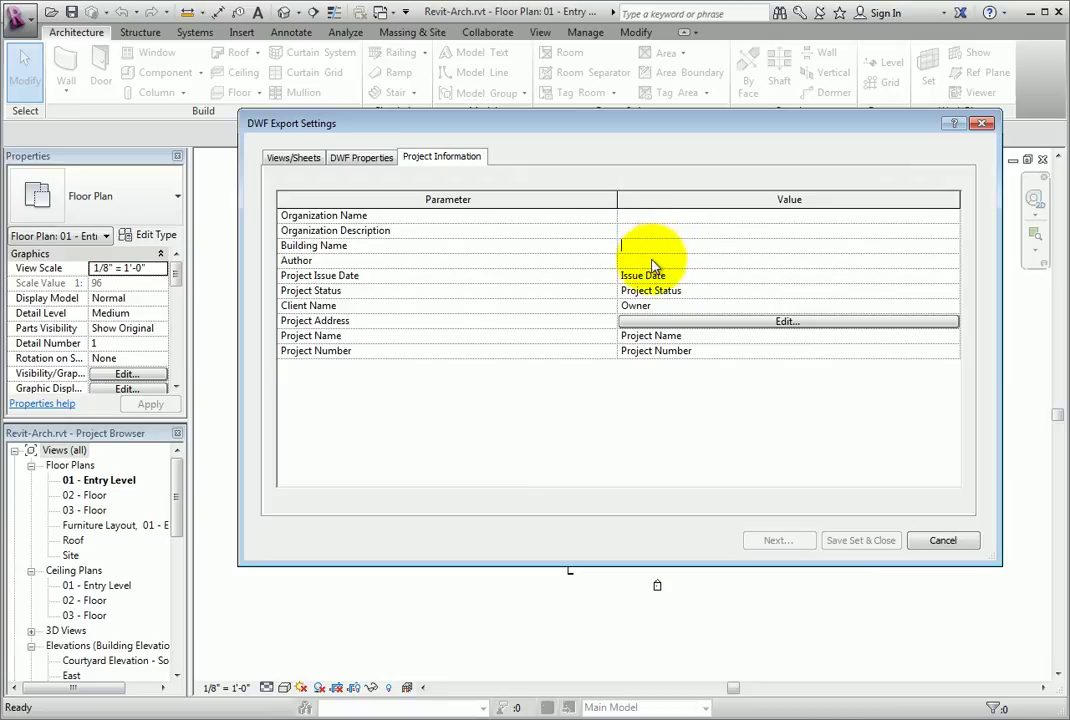
pyautogui.click(652, 262)
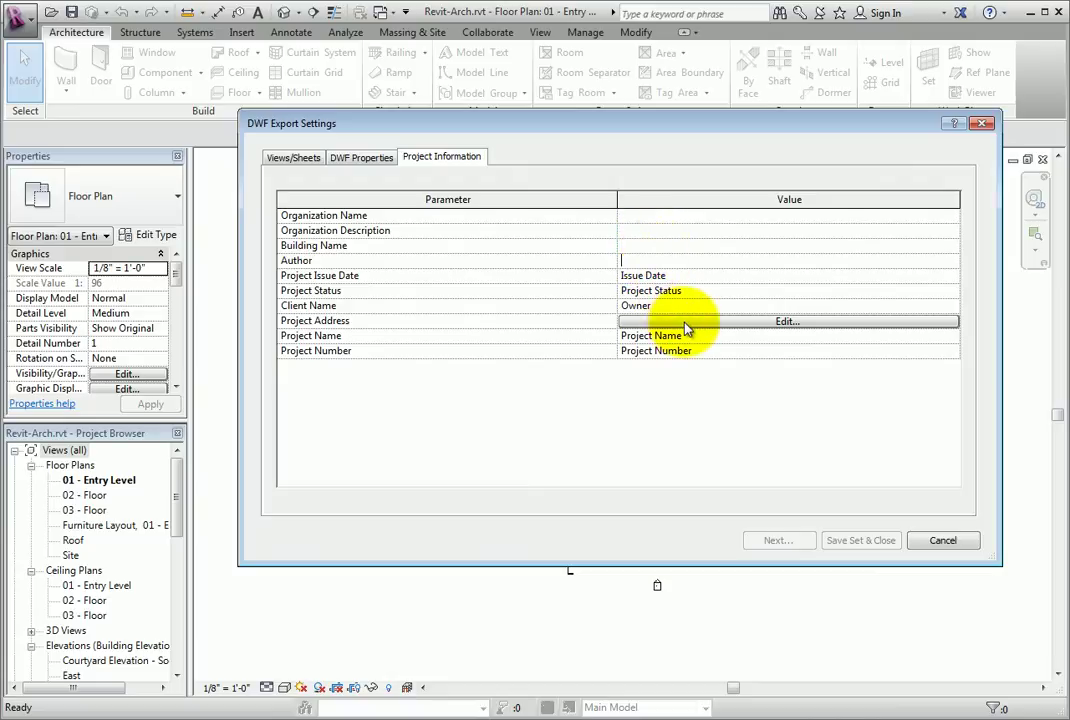
pyautogui.click(676, 305)
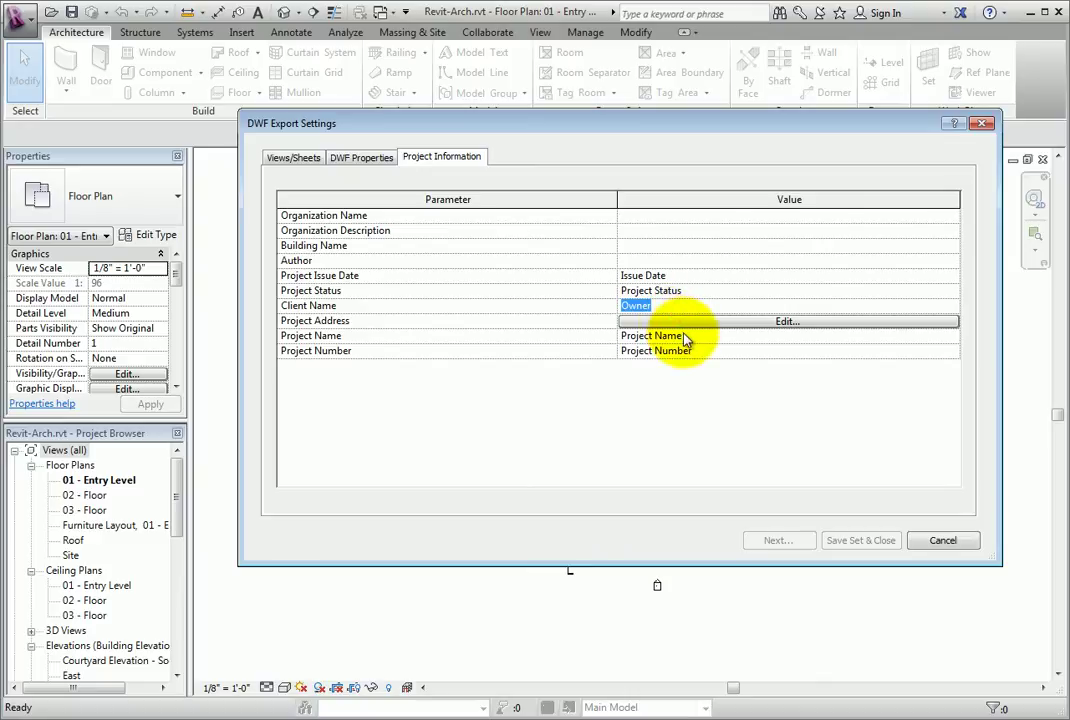
pyautogui.click(681, 335)
pyautogui.click(692, 350)
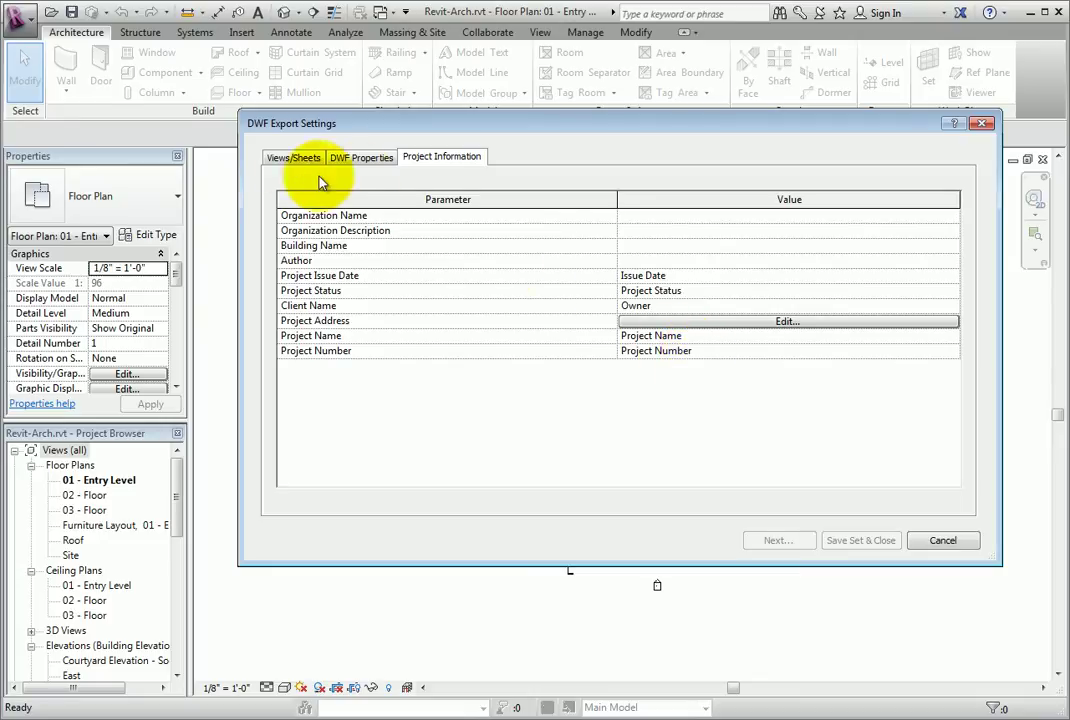
# - Tick Include for Balcony View, Building Courtyard and {3D}, then continue to saving the Revit-Arch DWFx file
pyautogui.click(294, 162)
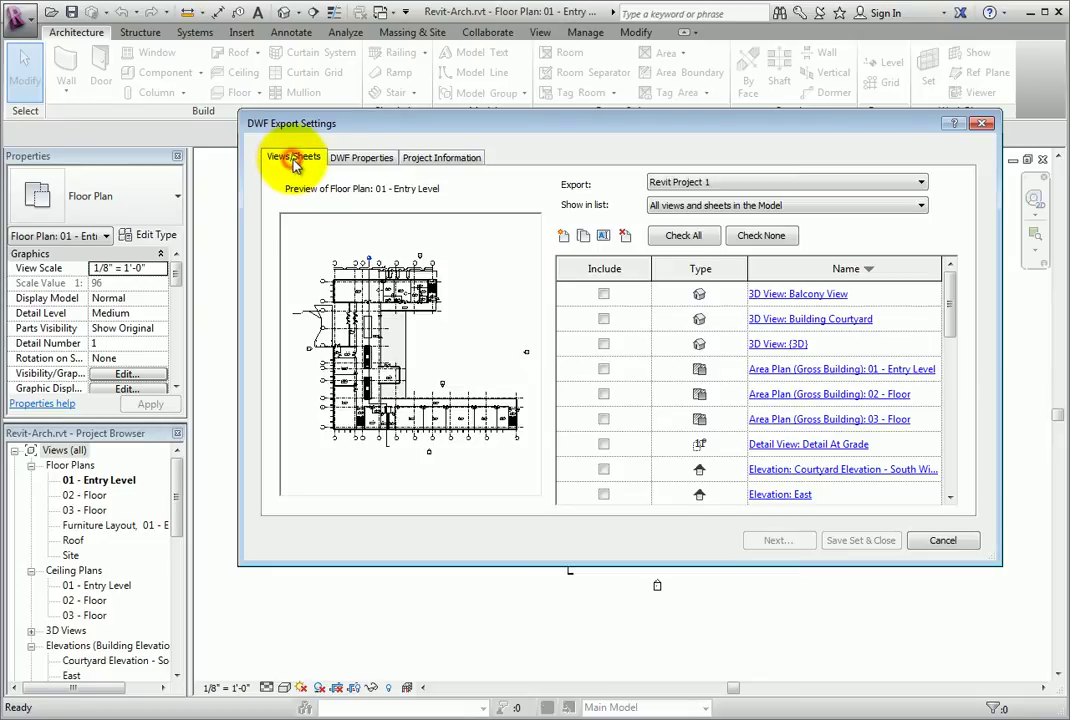
pyautogui.click(604, 294)
pyautogui.click(604, 319)
pyautogui.click(604, 344)
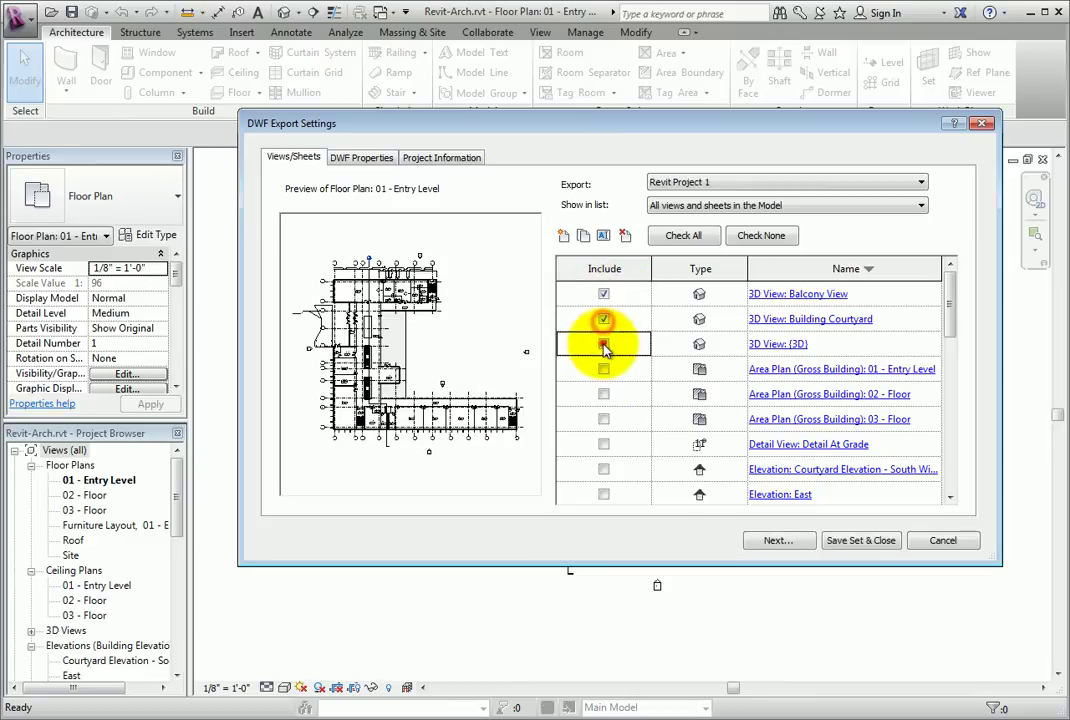
pyautogui.click(795, 542)
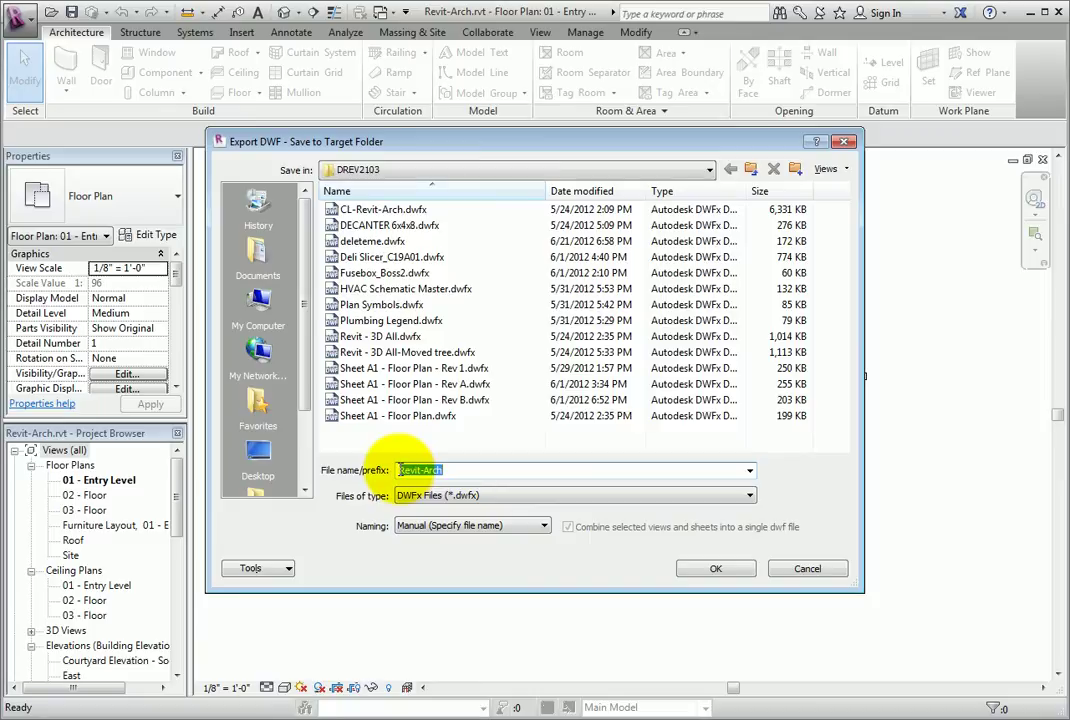
pyautogui.click(540, 526)
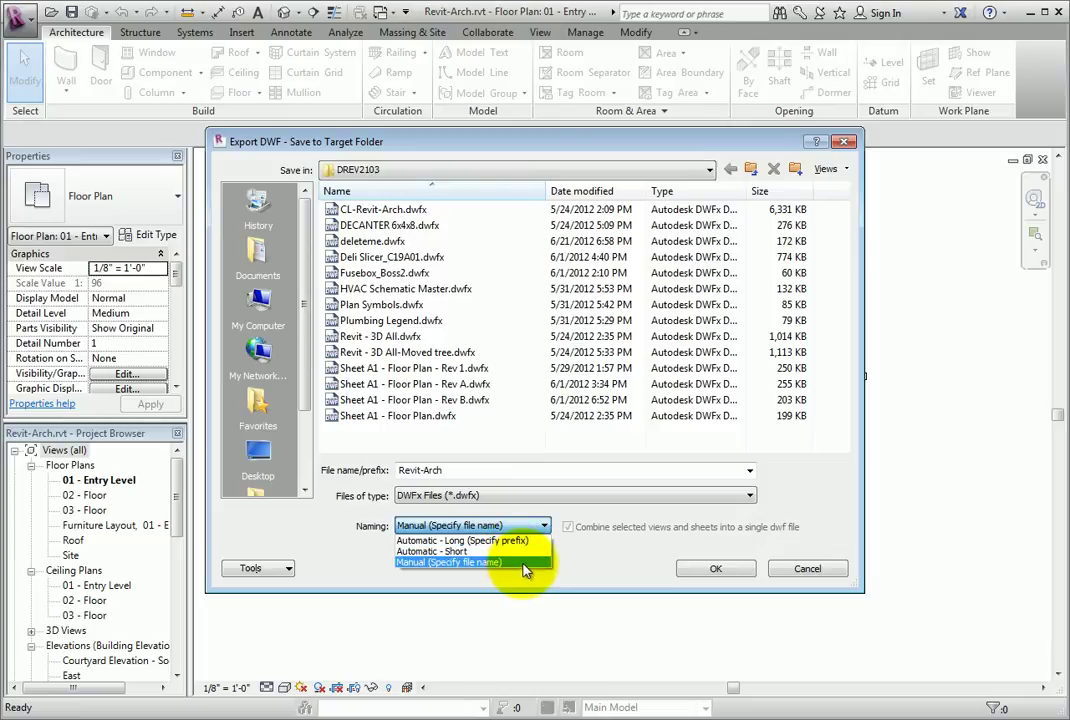
pyautogui.click(523, 564)
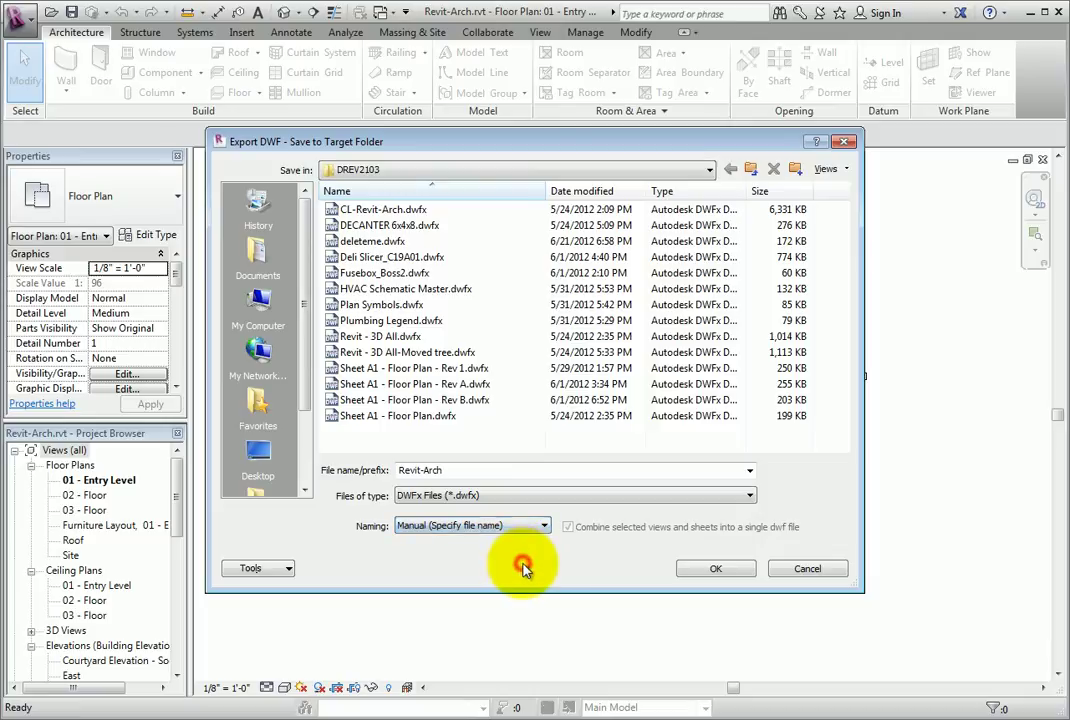
pyautogui.doubleClick(481, 471)
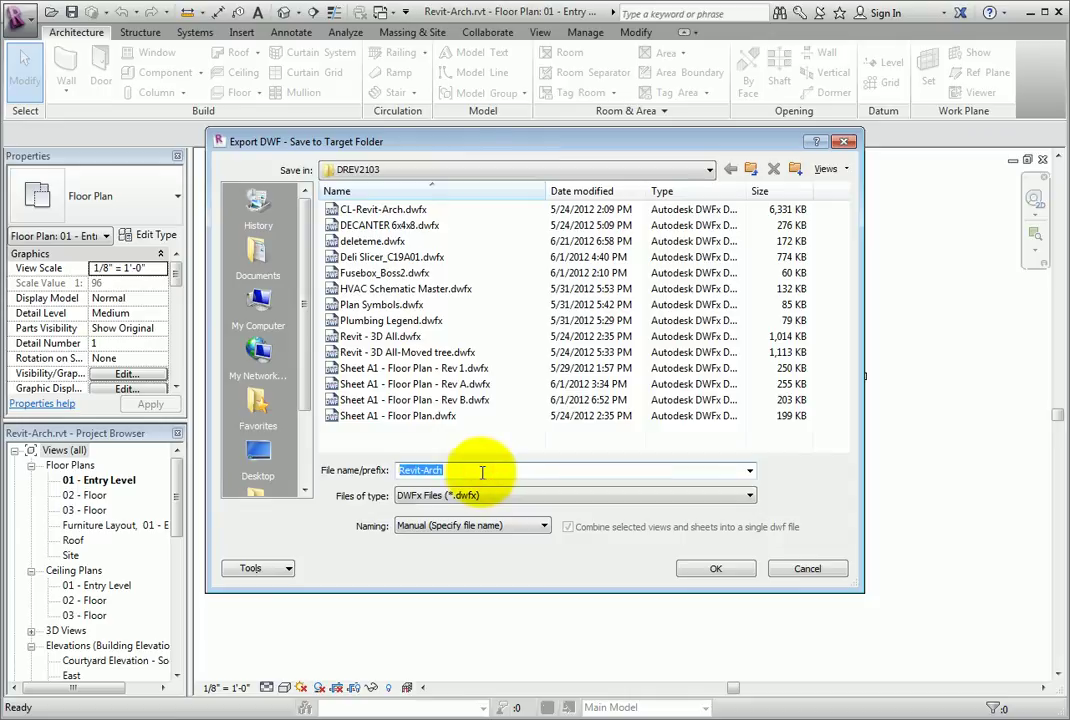
pyautogui.click(478, 472)
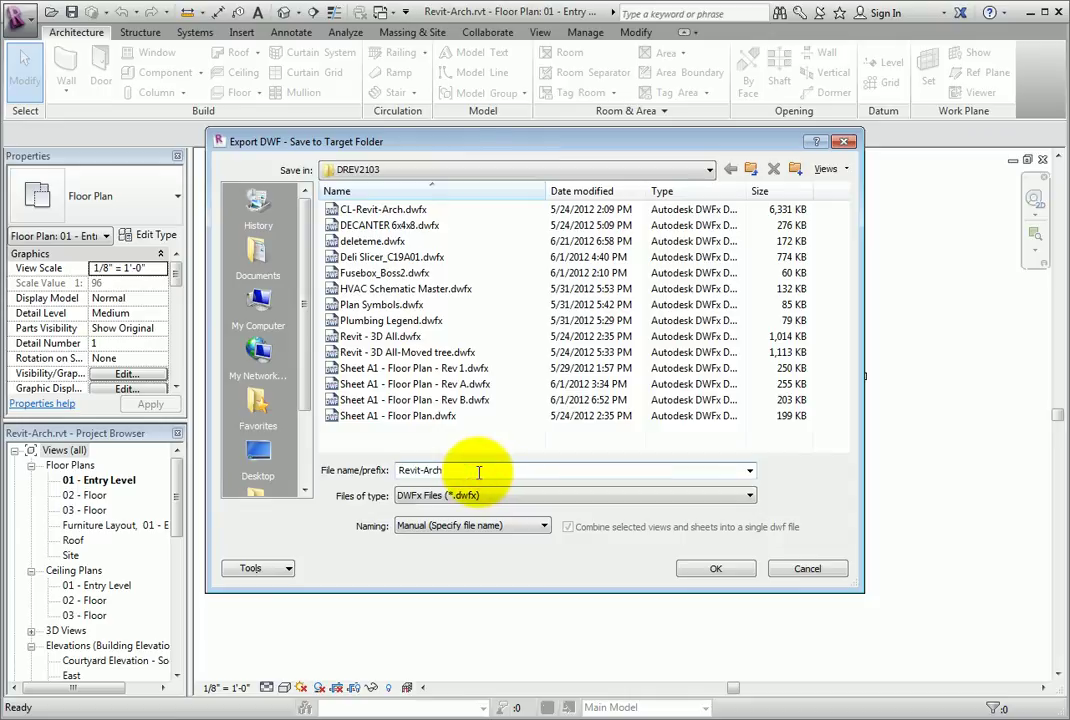
pyautogui.press('Tab')
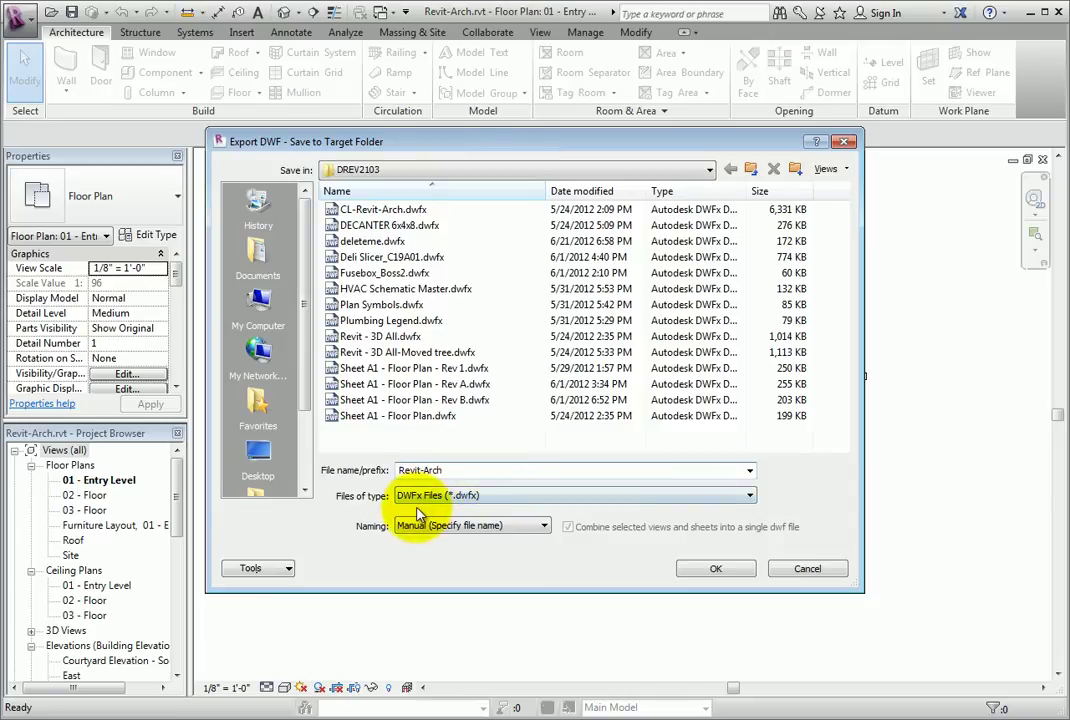
pyautogui.press('Tab')
pyautogui.hotkey('shift', 'Tab')
pyautogui.hotkey('shift', 'Tab')
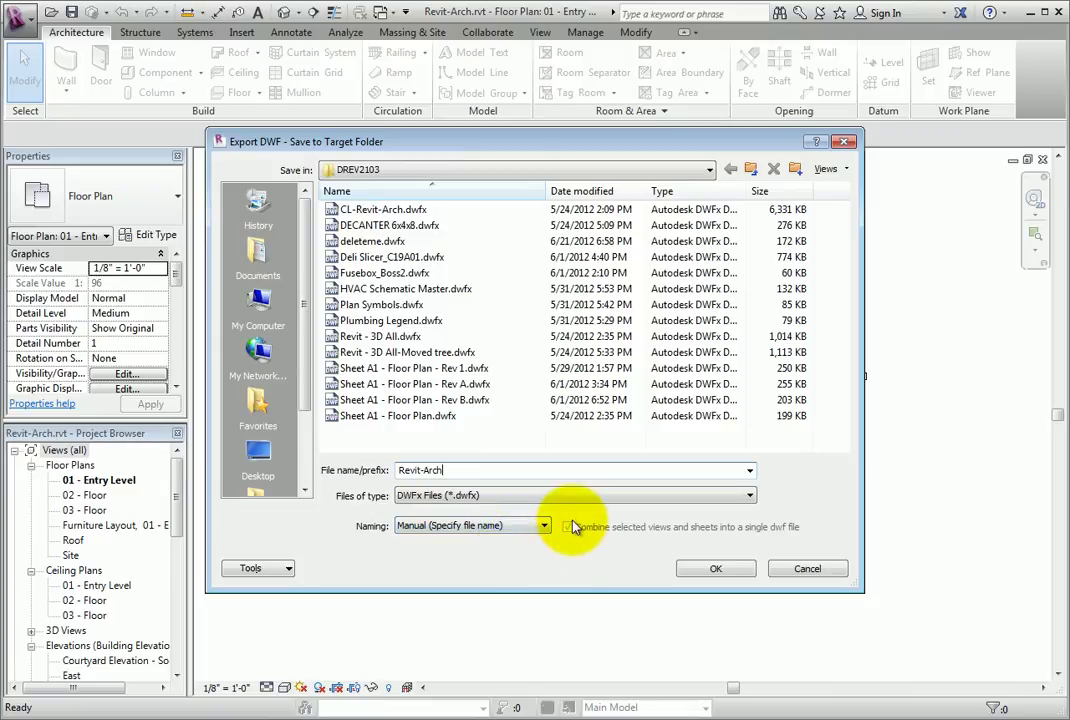